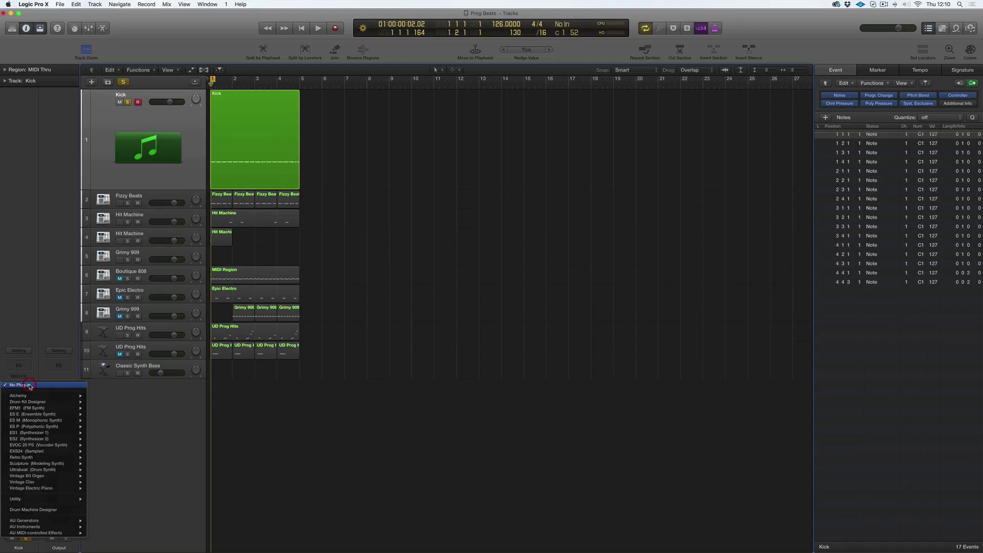
Load the Kick 2 instrument from Sonic Academy on the Kick track and place its window clear of the tracks
mouse_move(38, 528)
mouse_move(120, 516)
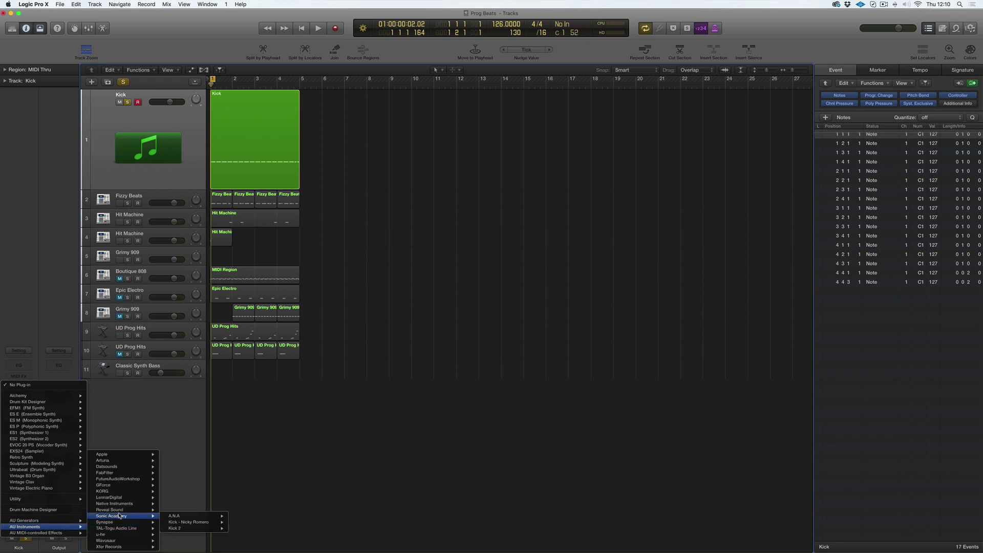
mouse_move(205, 529)
left_click(239, 535)
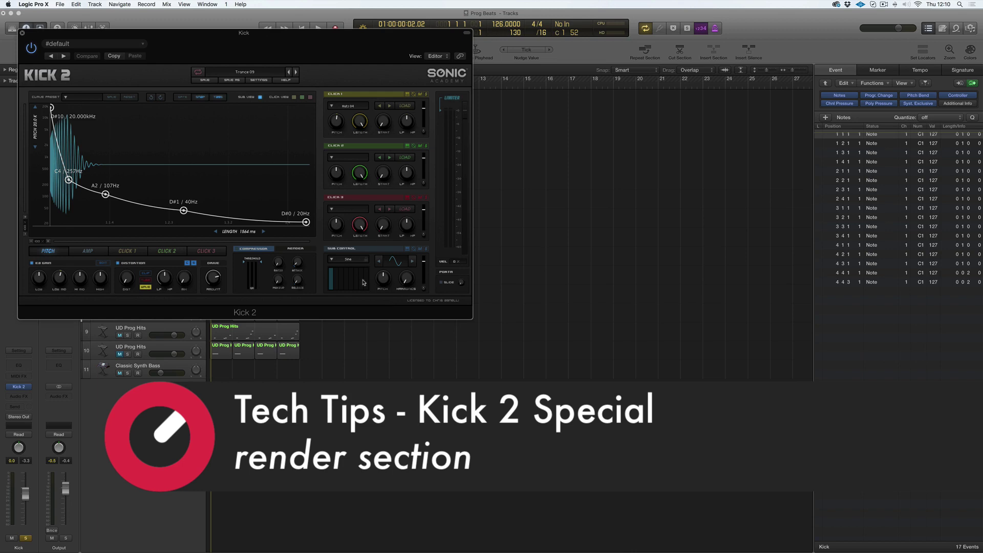
left_click_drag(158, 36, 432, 99)
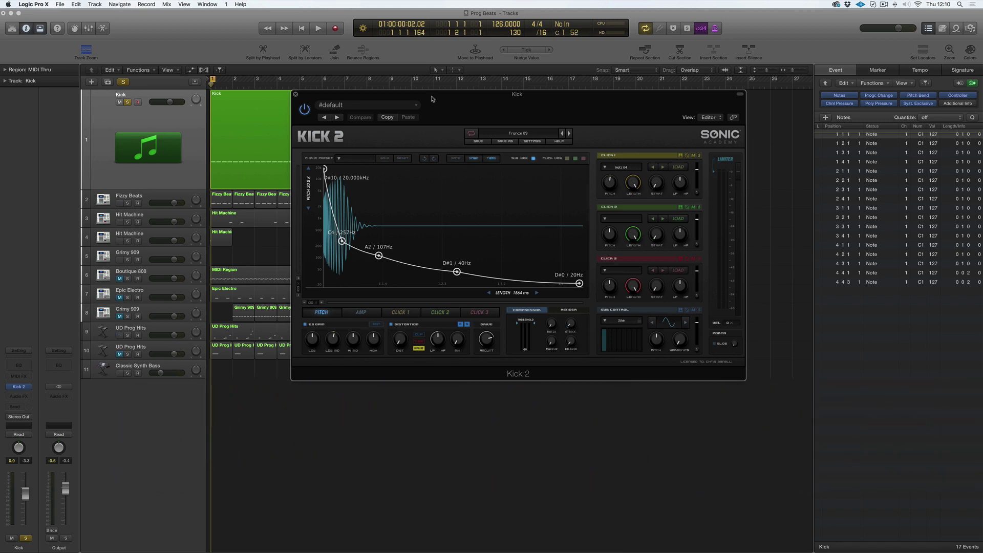
left_click_drag(480, 105, 518, 101)
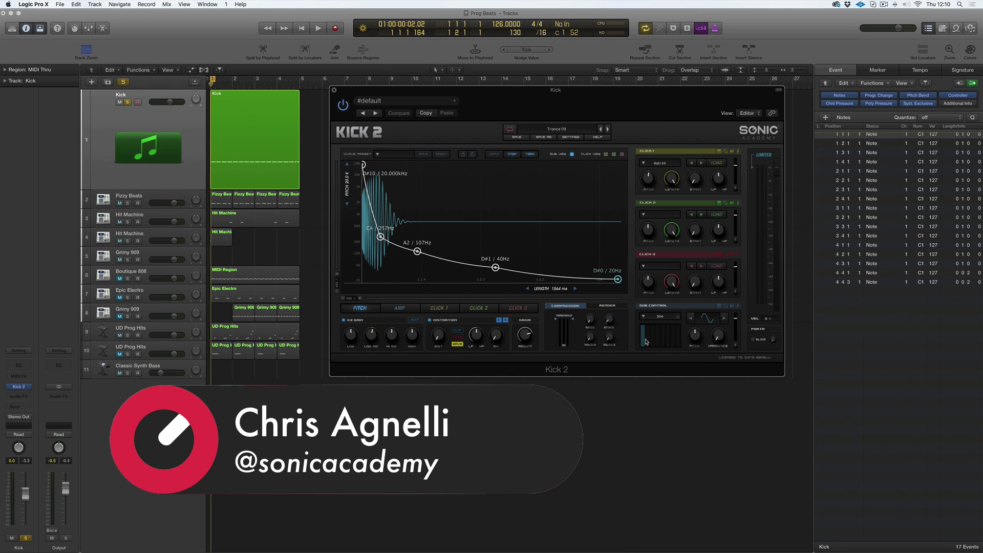
Show the Render section of Kick 2 and load the "default" factory preset
left_click(605, 306)
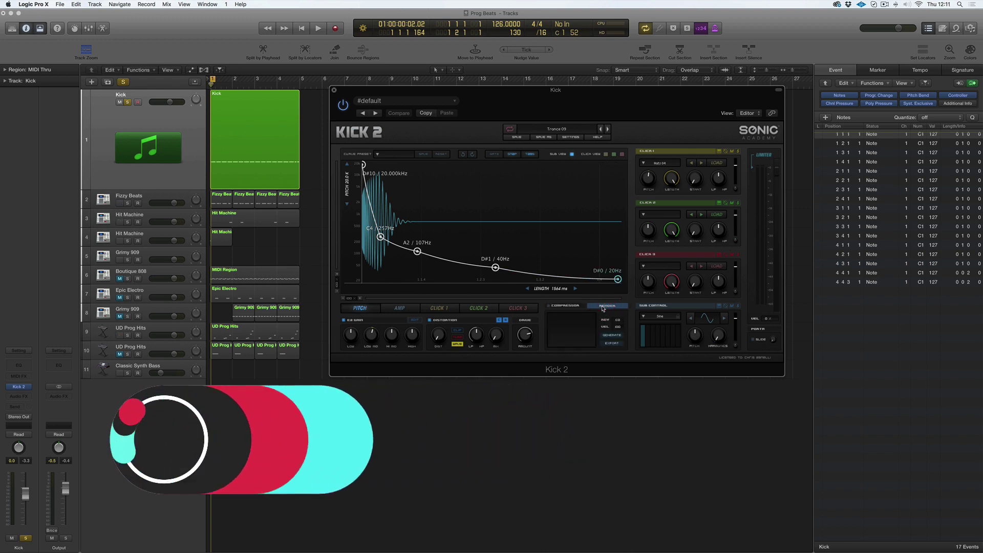
left_click(553, 126)
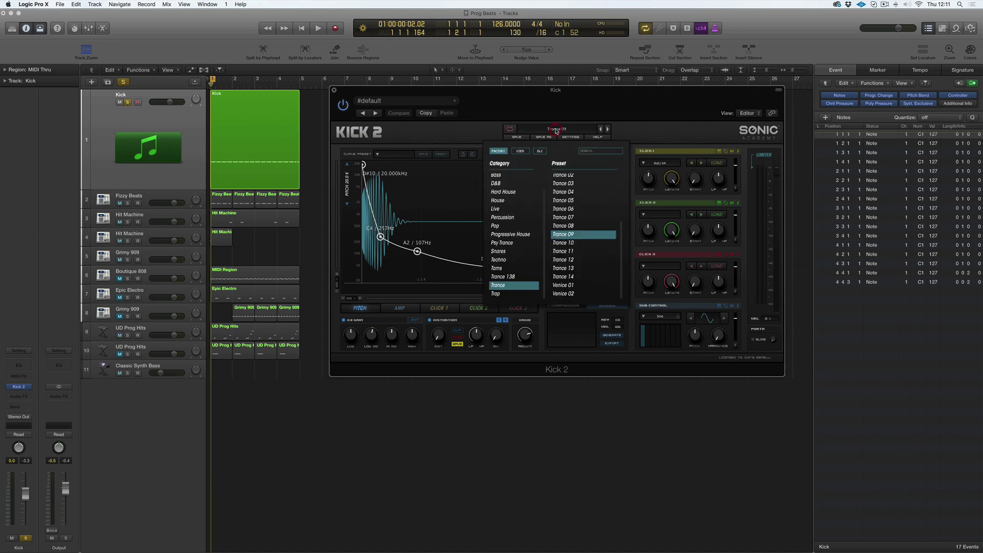
left_click(512, 178)
left_click(561, 177)
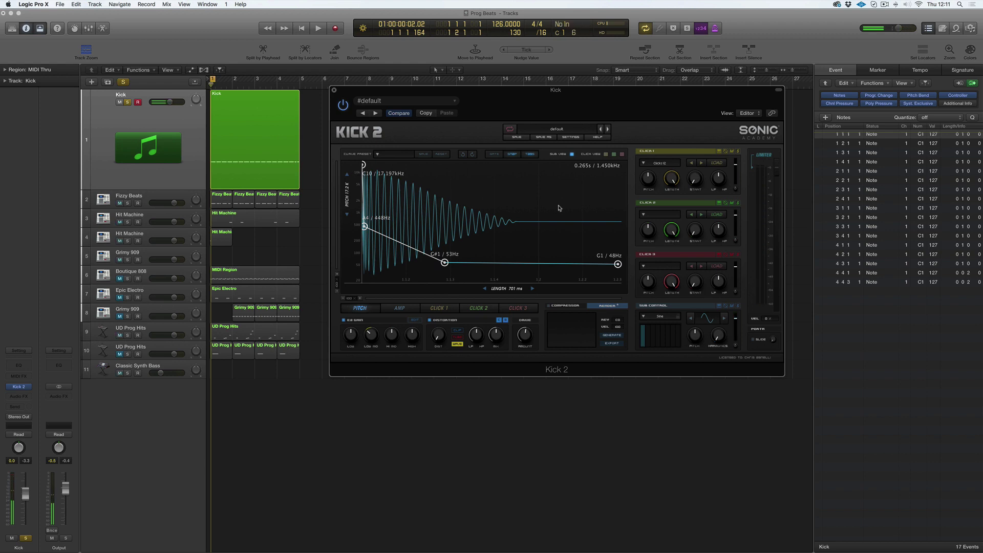
Generate a render at key C0 and velocity 100 and place it at bar 1 on a new audio track
left_click_drag(499, 107, 512, 95)
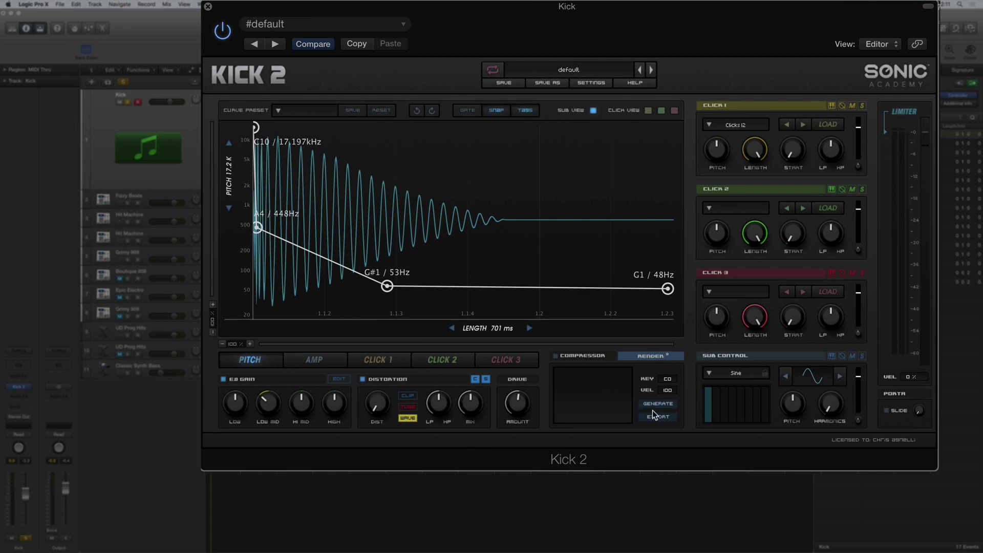
left_click(659, 396)
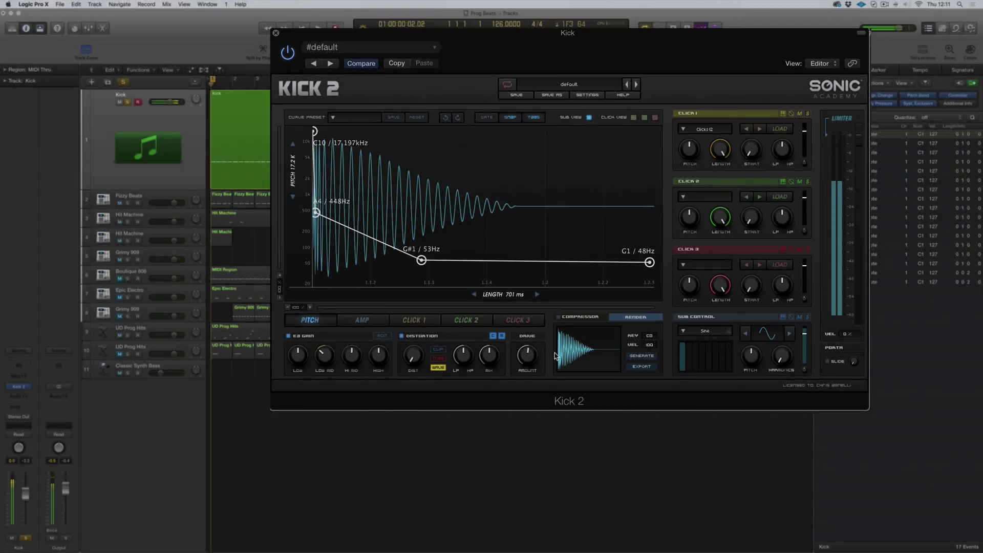
left_click_drag(574, 402, 213, 393)
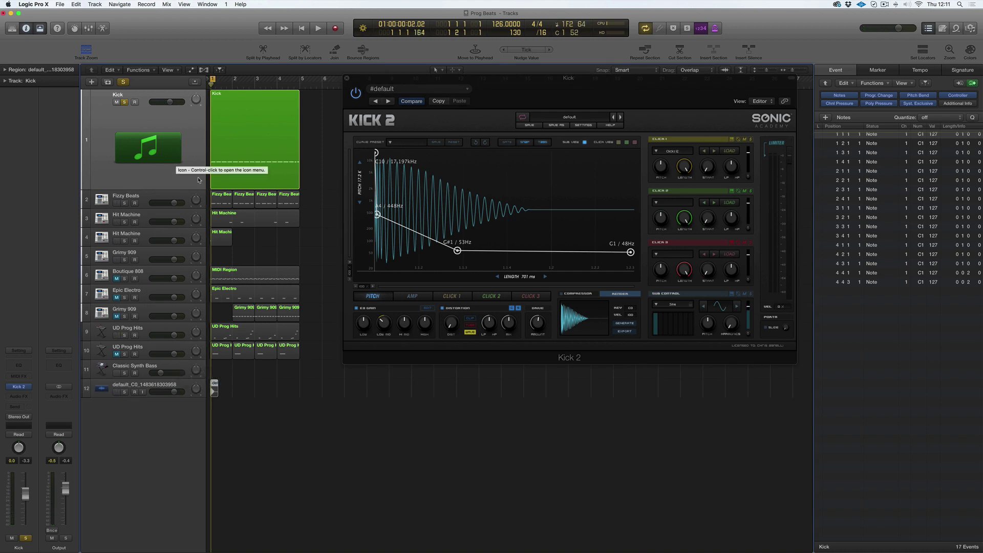
Audition the rendered C0 audio by soloing its track in place of the Kick track
left_click(177, 136)
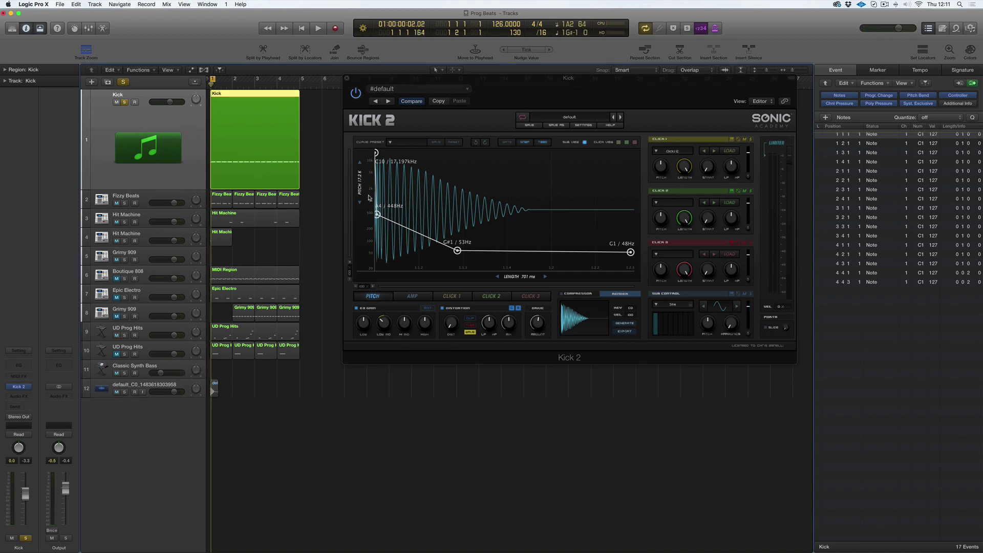
left_click(158, 195)
left_click(166, 97)
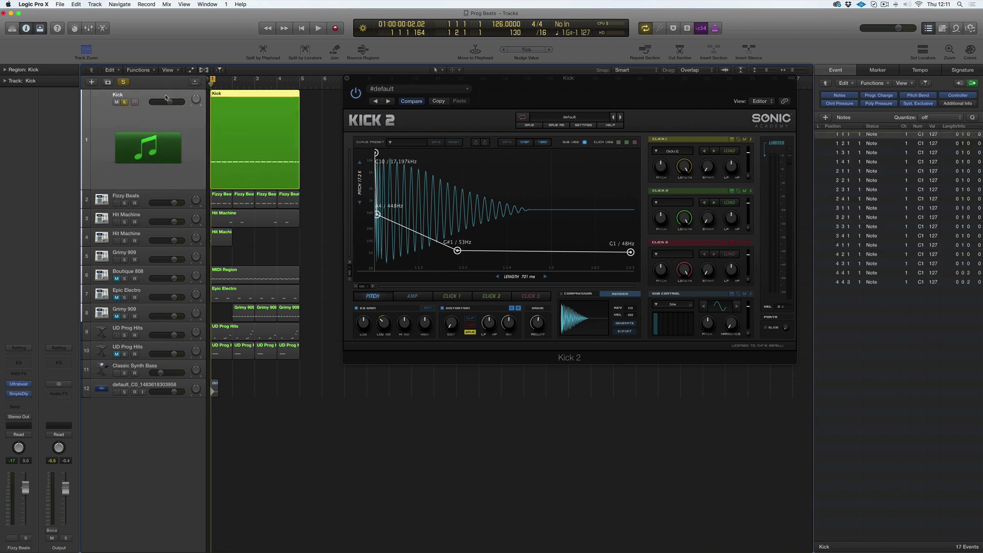
left_click(124, 393)
left_click(121, 102)
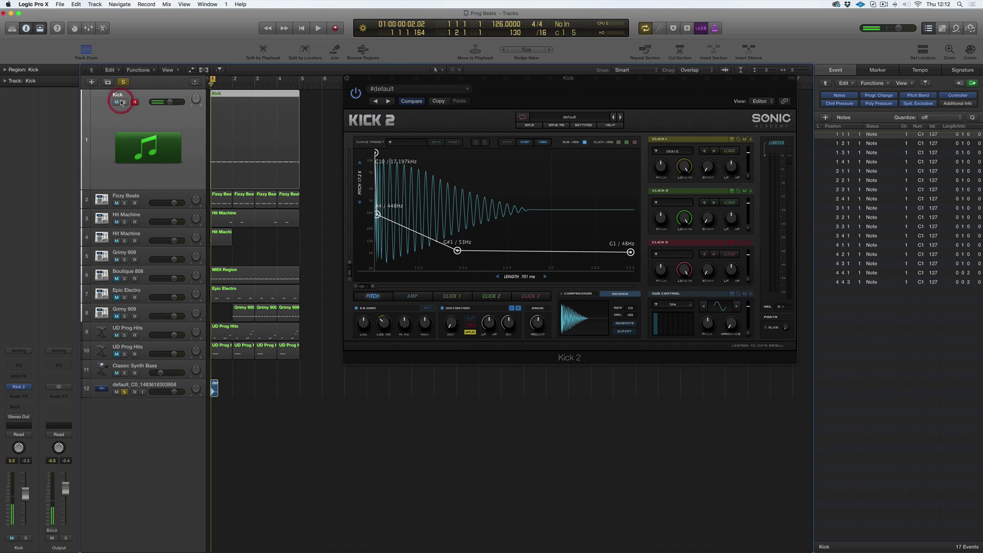
key("space")
key("space")
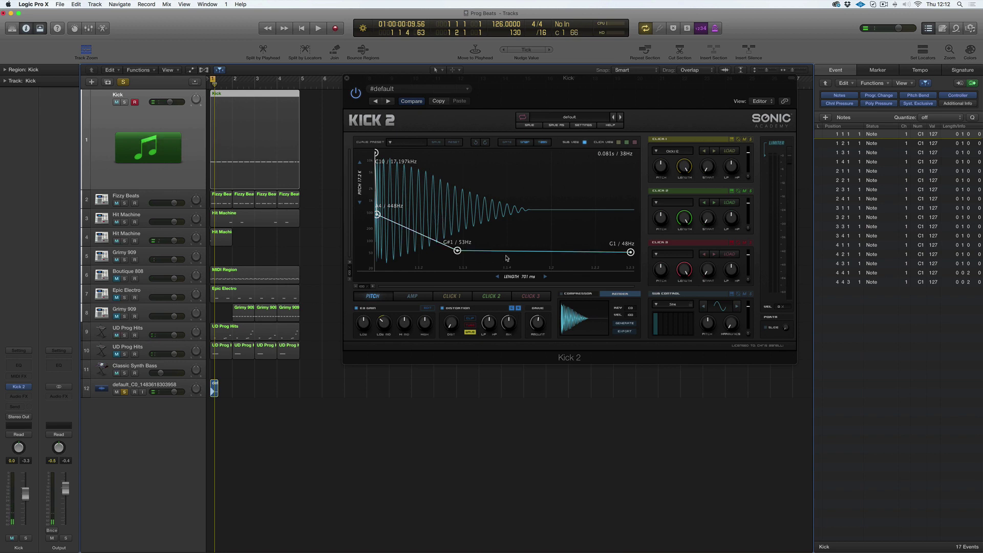
left_click(280, 384)
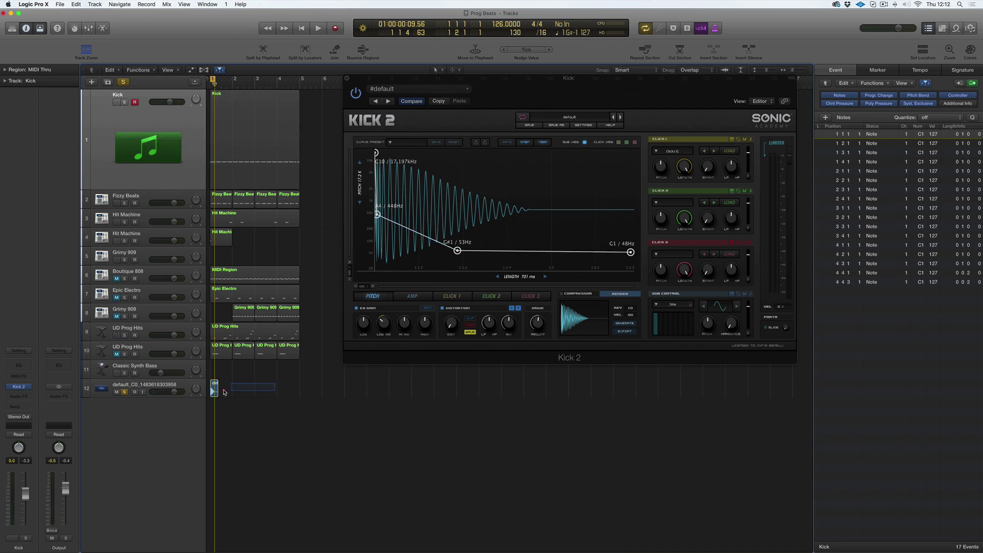
left_click(125, 392)
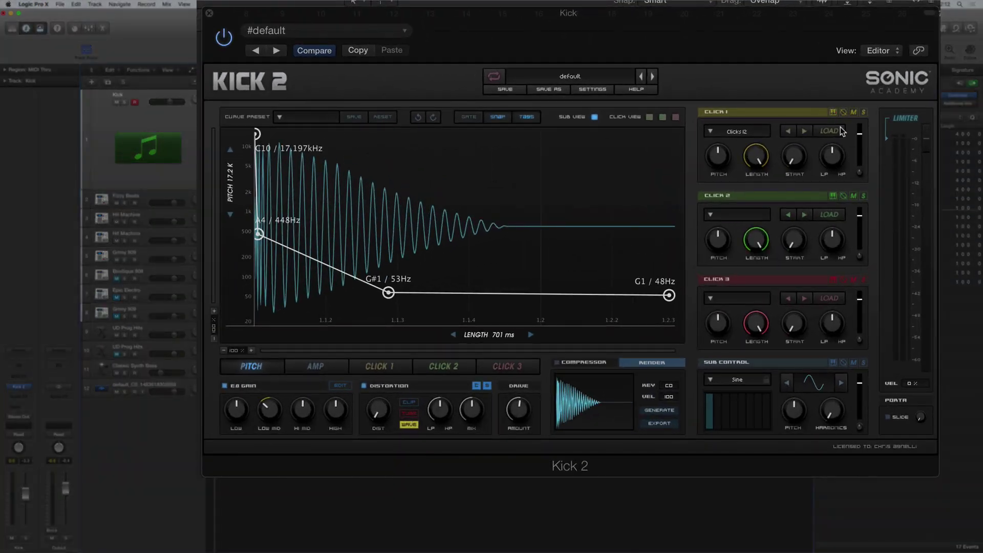
Enable keyboard tracking for Click 1 and the Sub, and generate a render at key C1
left_click(833, 113)
left_click(833, 364)
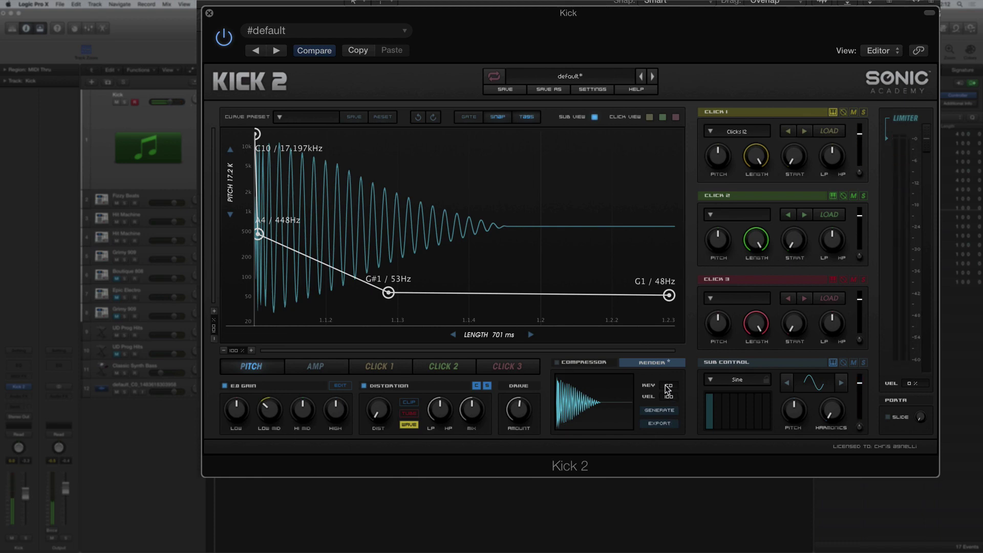
left_click_drag(676, 381, 679, 377)
left_click(663, 410)
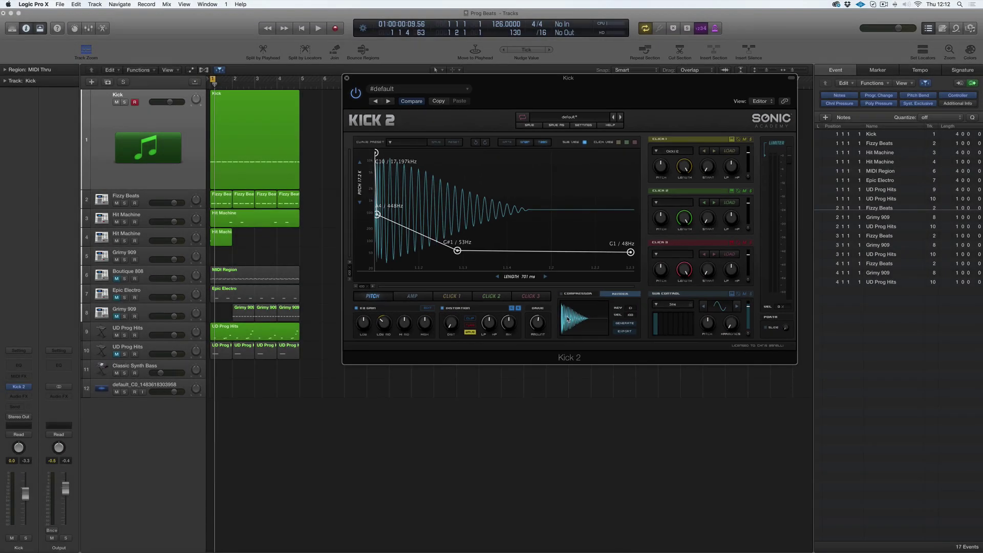
Place the C1 render at bar 1 on track 12 and audition it soloed
left_click_drag(567, 319, 215, 389)
left_click(132, 388)
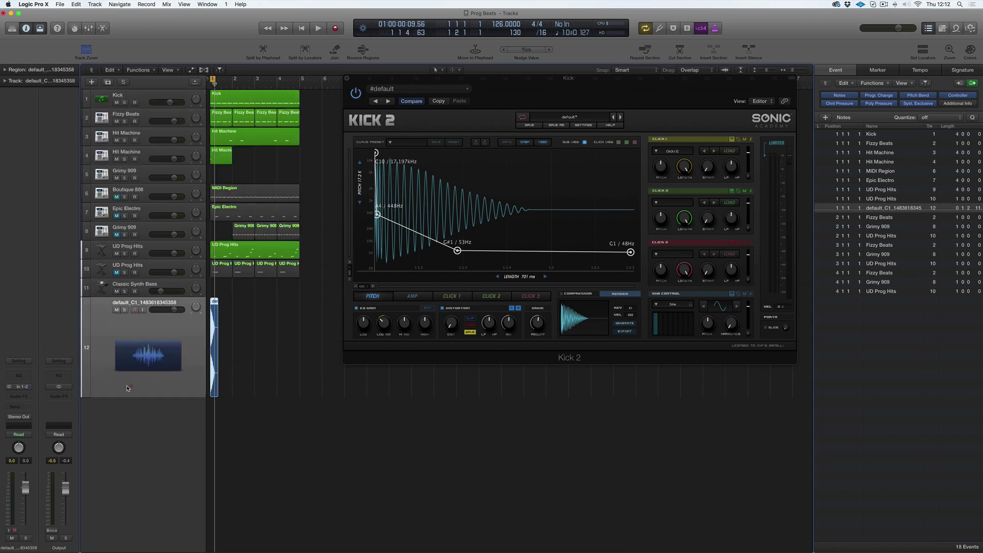
left_click(123, 310)
key("space")
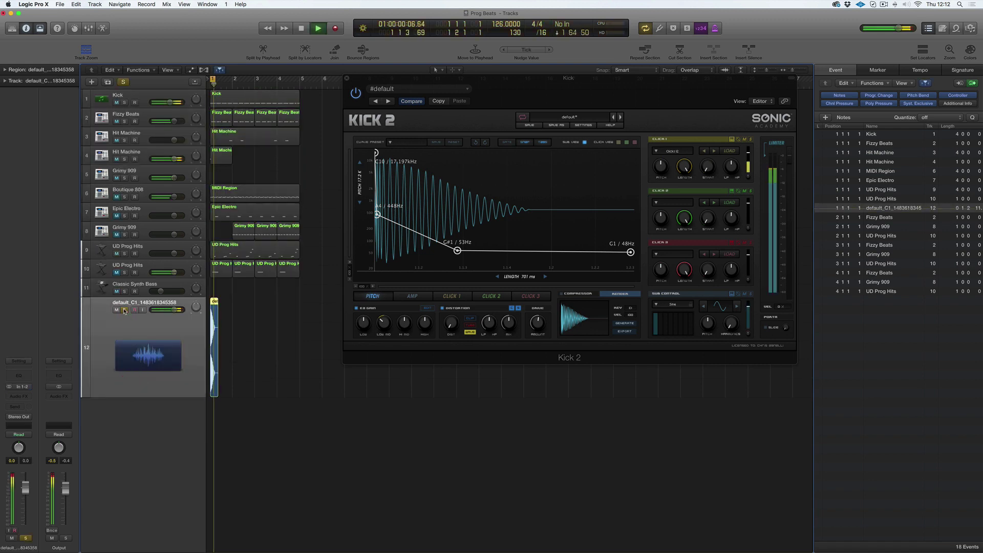
key("space")
left_click(124, 310)
Generate a render at key C3 and replace the C1 region at bar 1 of track 12 with it
left_click(635, 306)
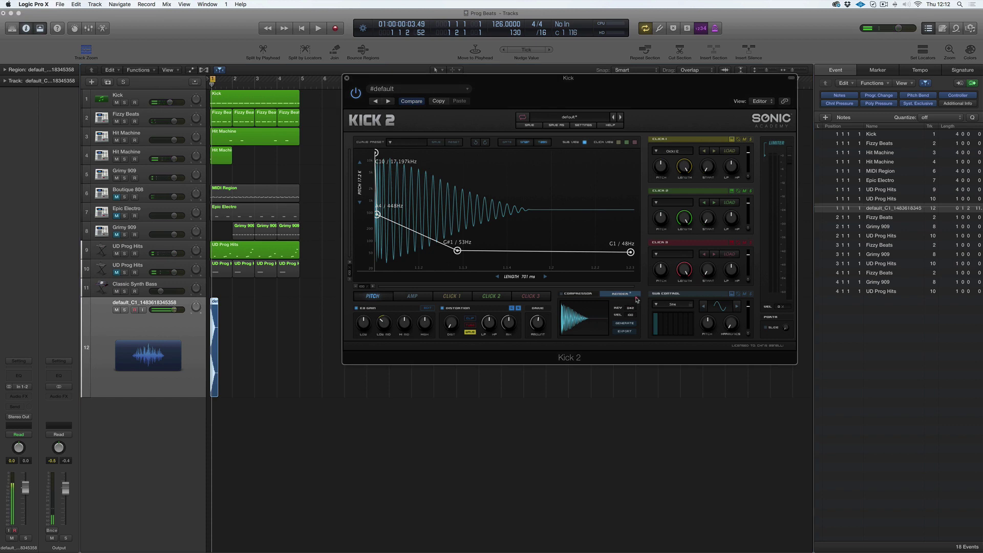
left_click(629, 324)
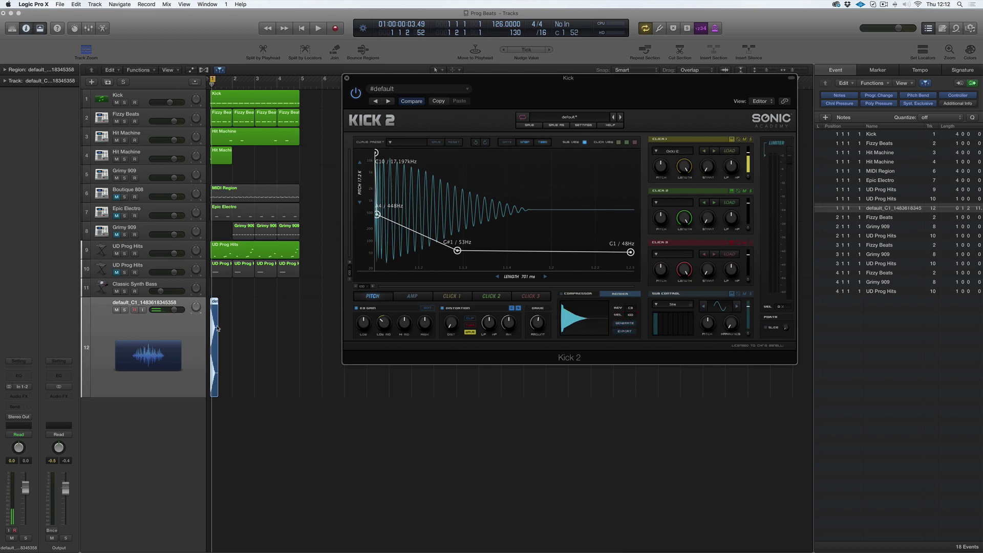
left_click_drag(577, 316, 238, 343)
left_click(215, 342)
key("Delete")
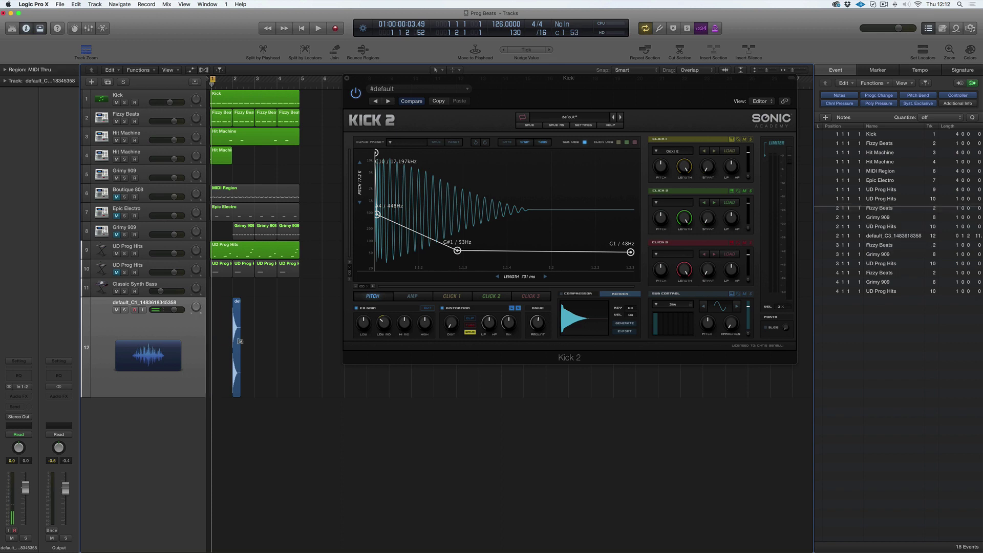
left_click_drag(235, 343, 213, 344)
Audition the C3 render in the arrangement and on its own by soloing its track
key("space")
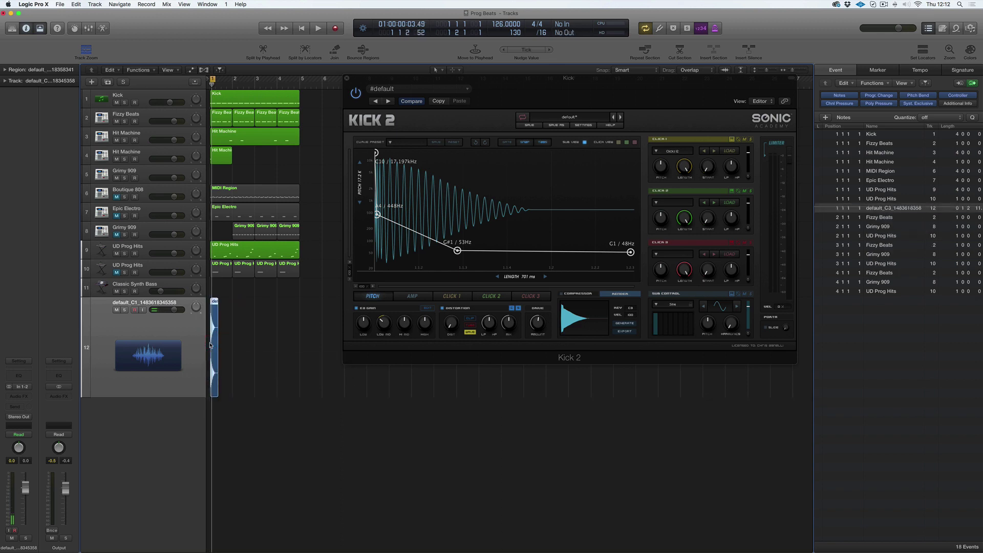
key("space")
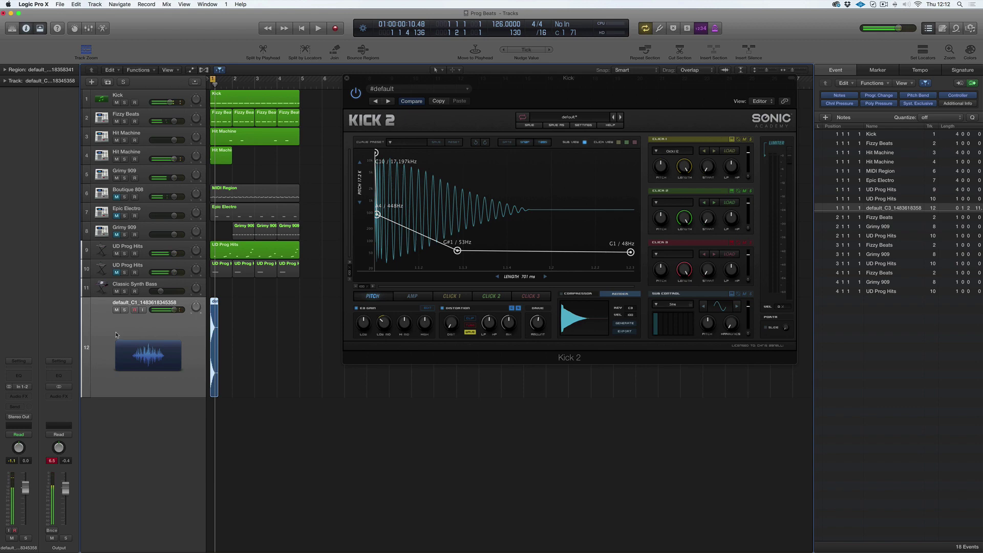
left_click(124, 311)
key("space")
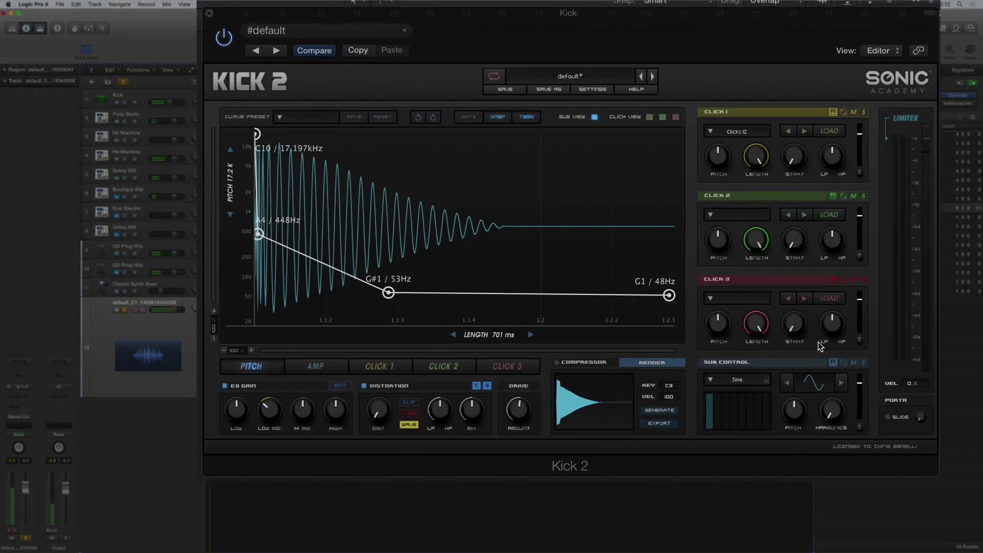
Turn off keyboard tracking for the Sub and delete the C3 region from track 12
left_click(833, 365)
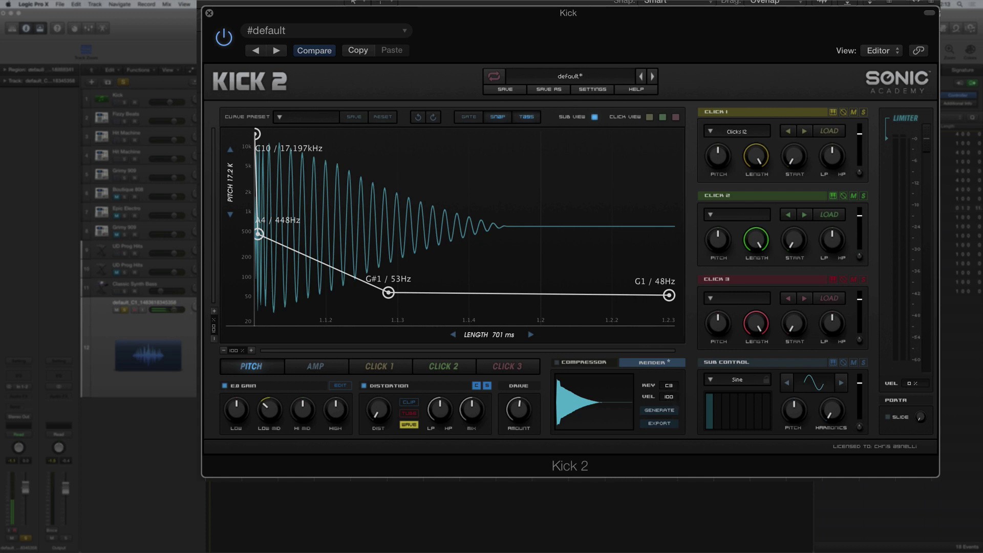
key("BackSpace")
Generate one render at a very low velocity and another at a much higher velocity
left_click_drag(664, 398, 659, 483)
left_click(661, 410)
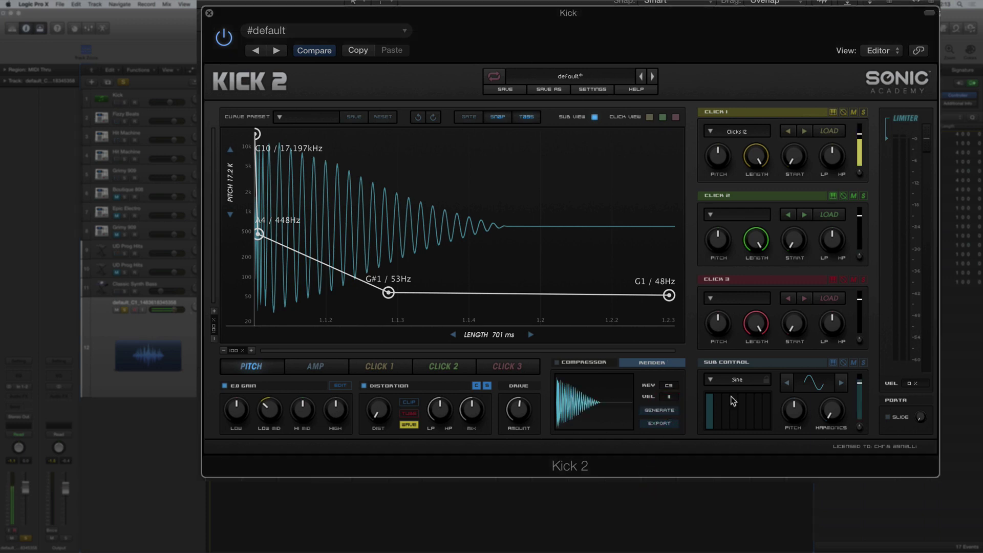
left_click_drag(666, 398, 685, 30)
left_click(662, 412)
Set velocity sensitivity to 100 %, generate a render at velocity 10, and place it at bar 1 of the audio track
left_click_drag(927, 384, 928, 318)
left_click_drag(669, 397, 674, 467)
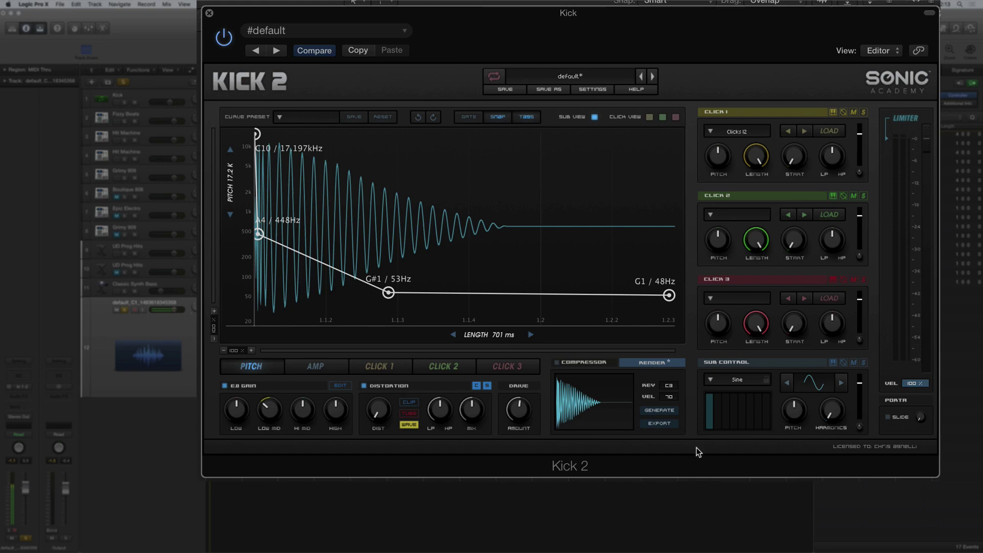
left_click_drag(669, 398, 665, 471)
left_click(646, 411)
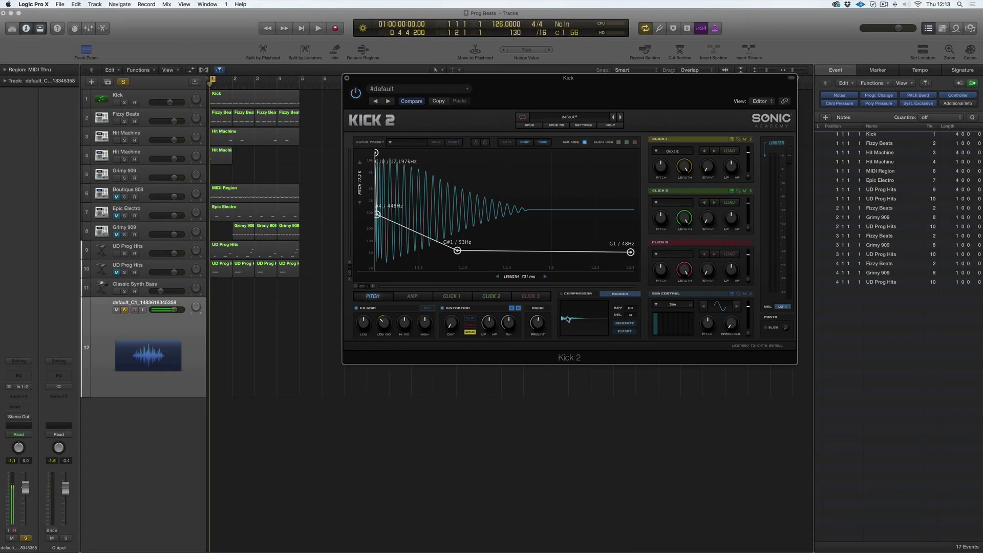
left_click_drag(574, 403, 215, 327)
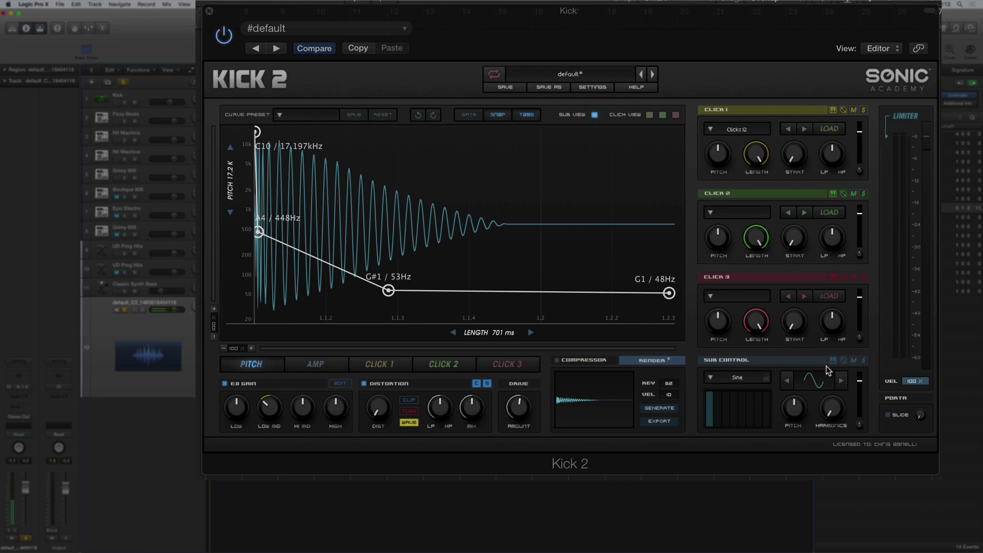
Set the render key to B2 and generate a render with the last two pitch curve segments bowed upward
left_click_drag(663, 380, 663, 380)
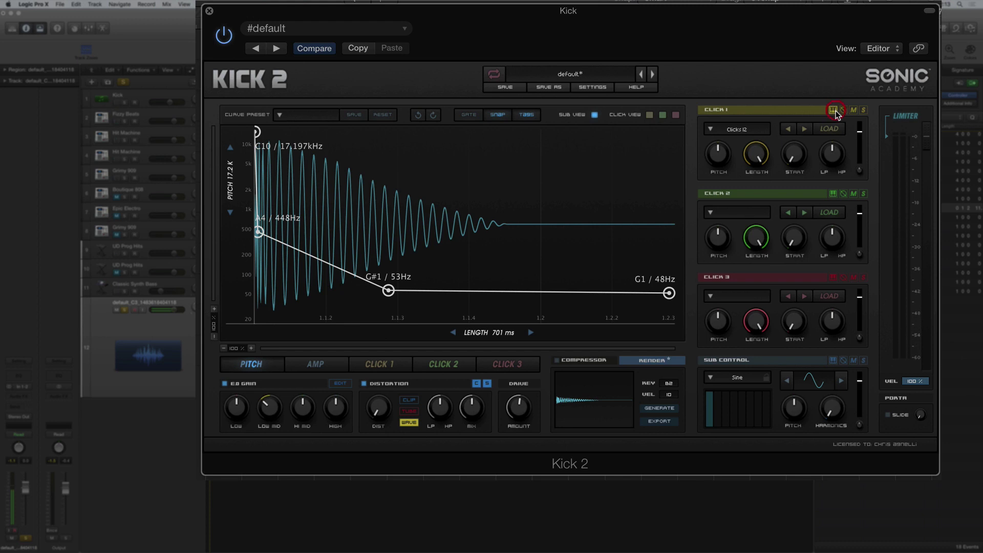
left_click(912, 381)
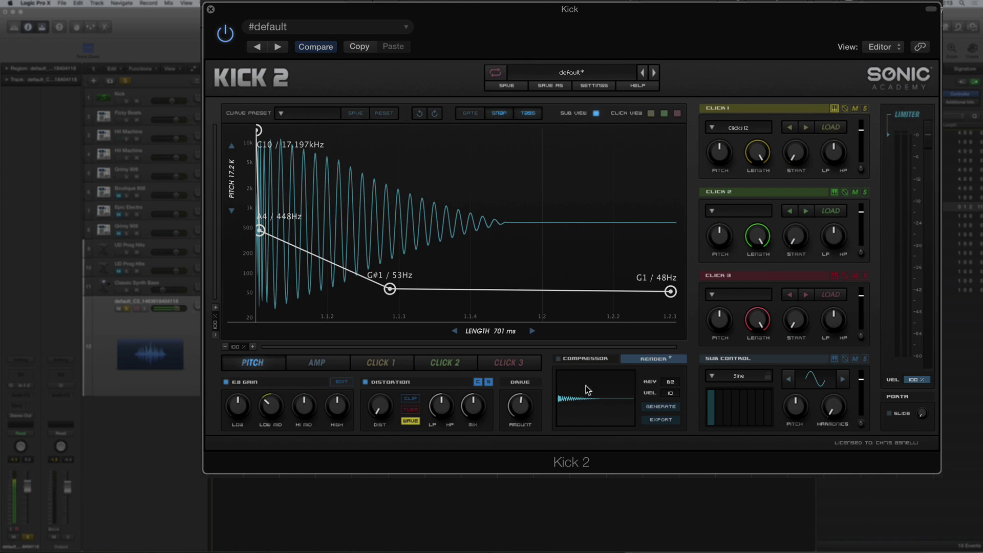
left_click_drag(316, 232, 416, 177)
mouse_move(537, 233)
left_mouse_down()
mouse_move(544, 250)
mouse_move(537, 225)
left_mouse_up()
left_click(661, 406)
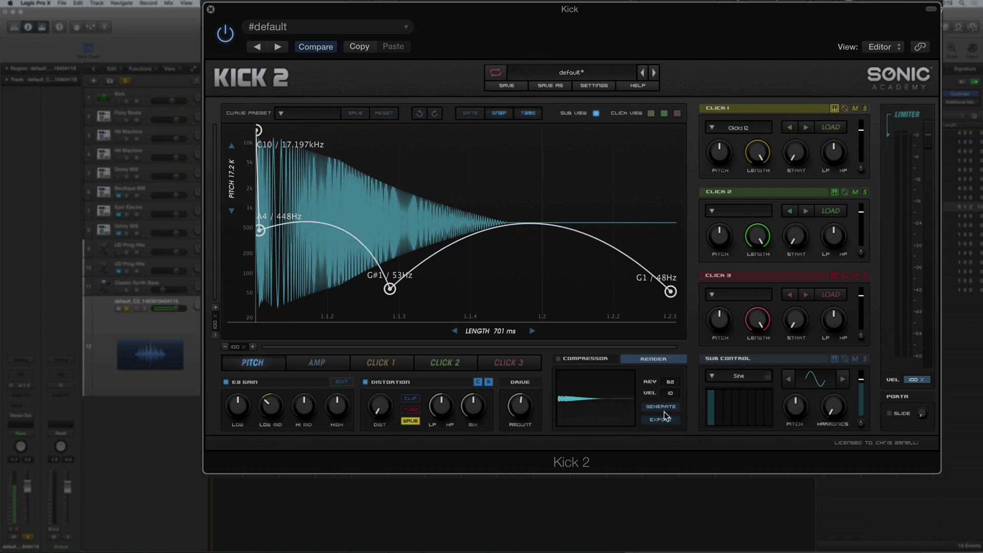
Set the render velocity to 127 and move the first two pitch points to about 4.6 kHz and F5 / 698 Hz
left_click_drag(670, 393, 705, 224)
left_click_drag(260, 230, 362, 219)
left_click_drag(258, 130, 258, 168)
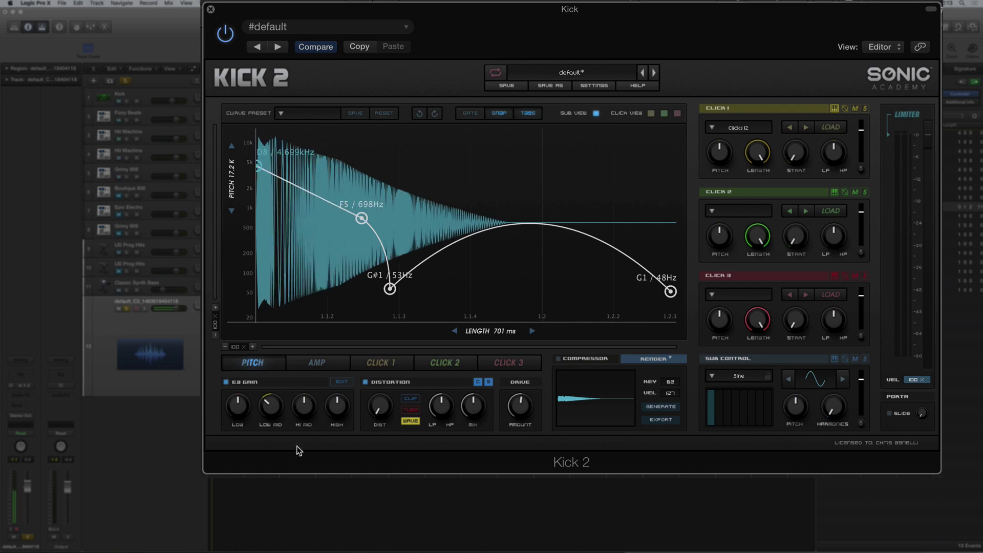
Reshape the amp envelope by pulling most of its points down to 0.00, and regenerate the render
left_click(339, 368)
left_click_drag(284, 129, 403, 323)
left_click_drag(337, 152, 646, 398)
left_click(648, 405)
left_click_drag(390, 131, 514, 316)
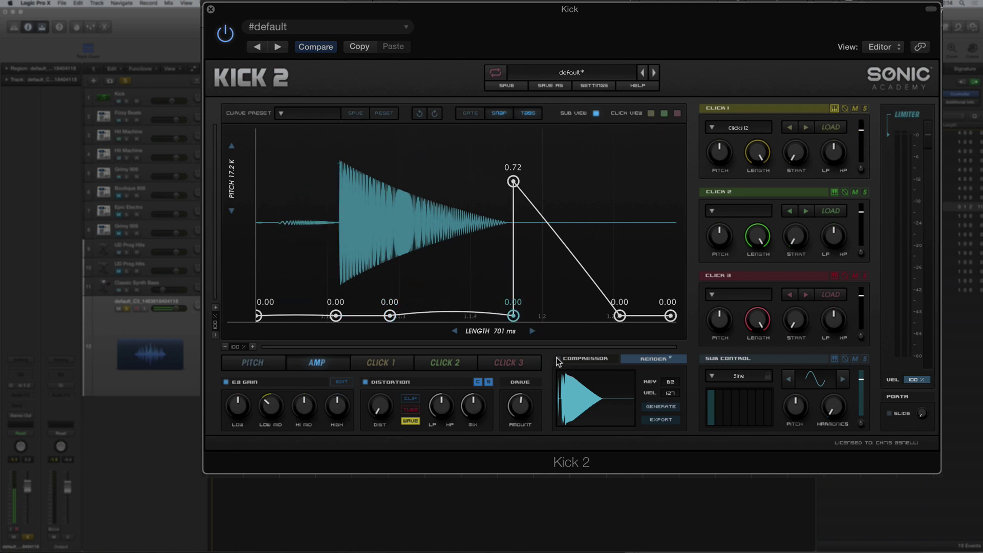
left_click(656, 407)
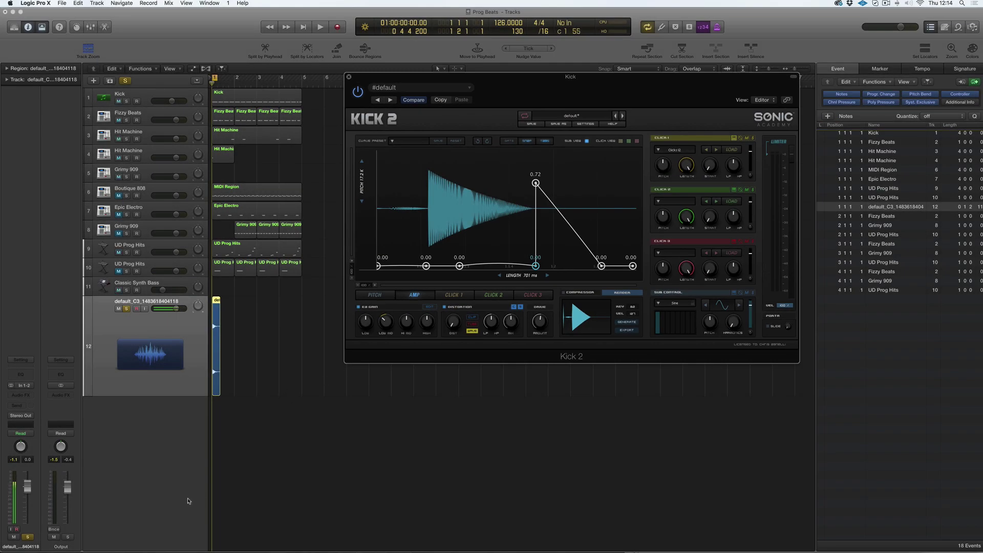
Switch to Finder and audition the cached renders in the Kick2 folder, from default_B2_1483618446001.wav down to default_C3_1483618404118.wav
scroll(254, 448, "right", 2)
left_click(498, 541)
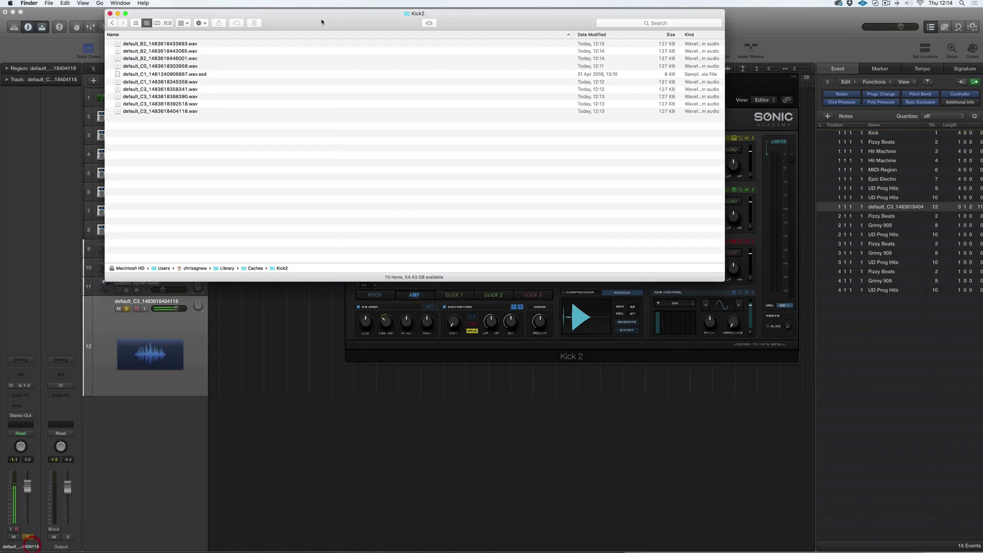
left_click_drag(299, 18, 398, 58)
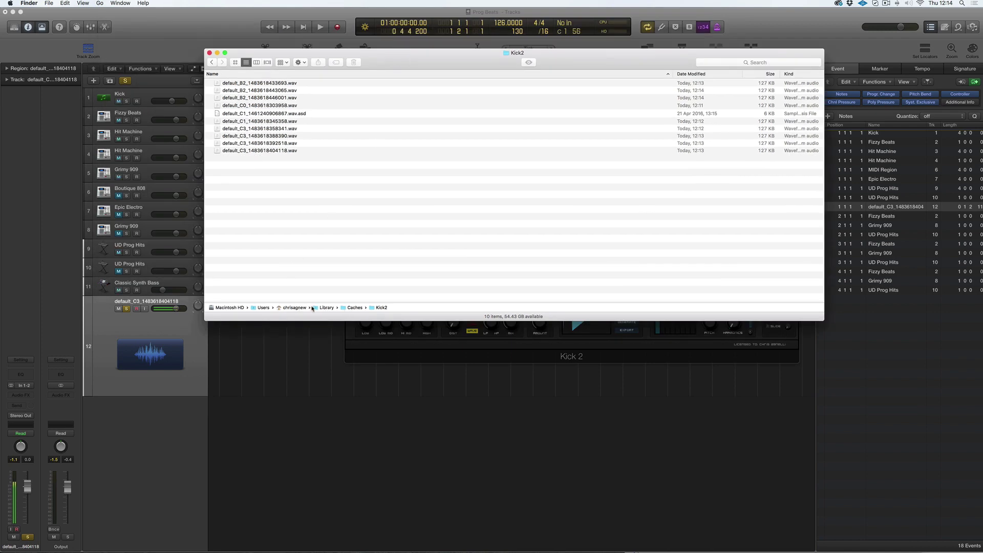
left_click(296, 97)
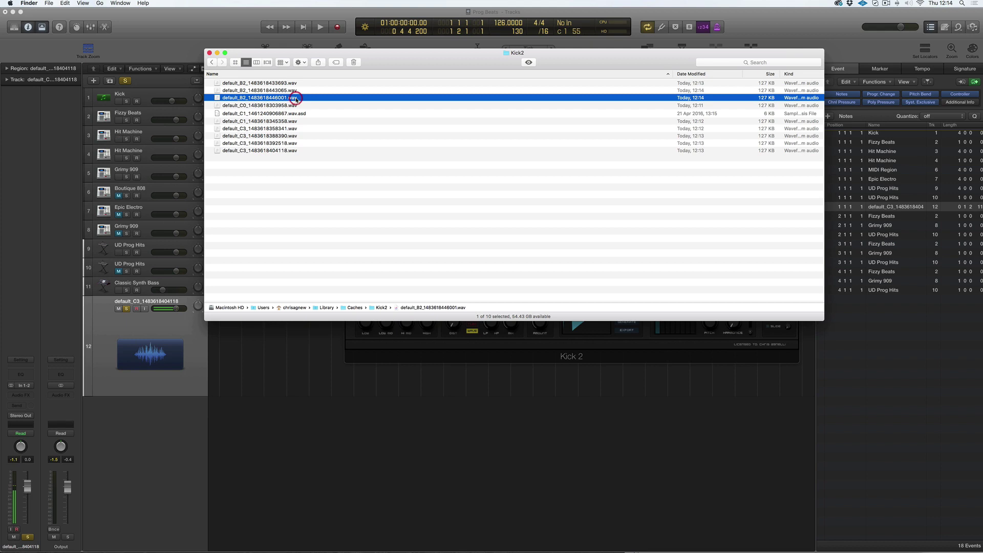
key("space")
key("Down")
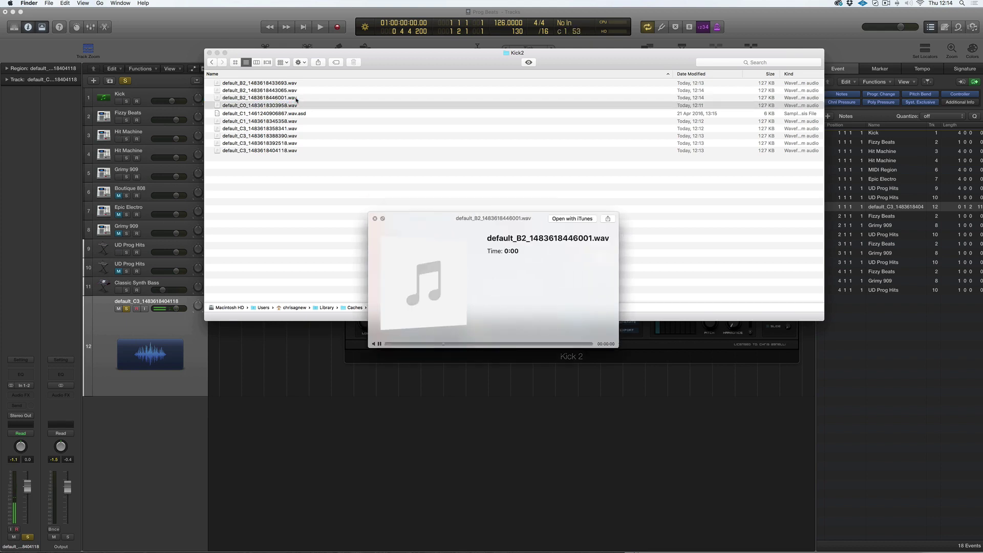
key("Down")
key("Down")
key("Down")
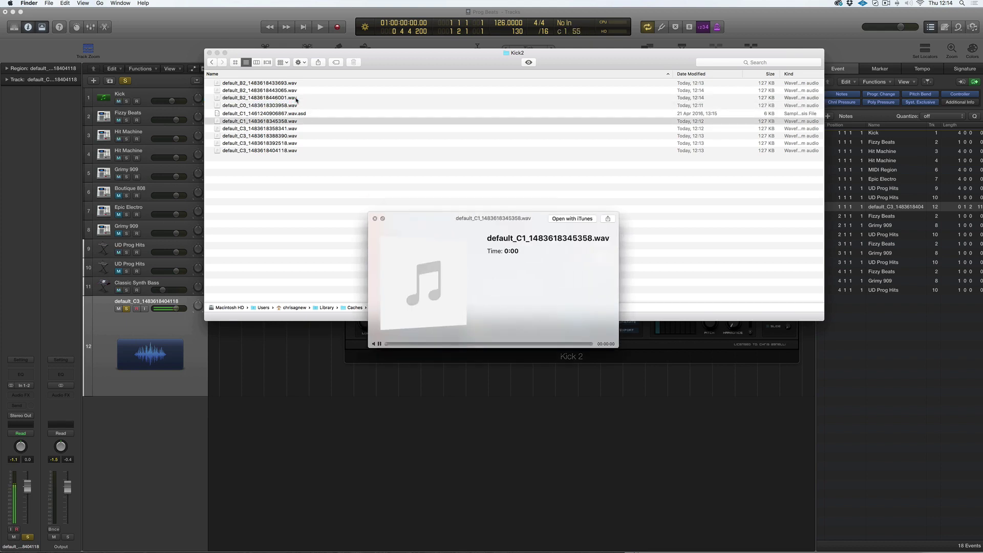
key("Down")
key("Down")
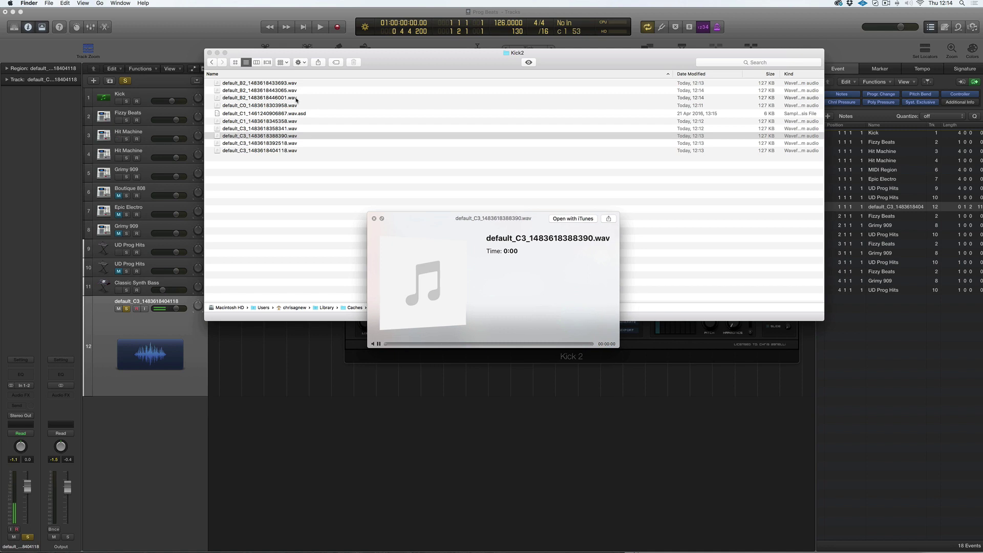
key("Down")
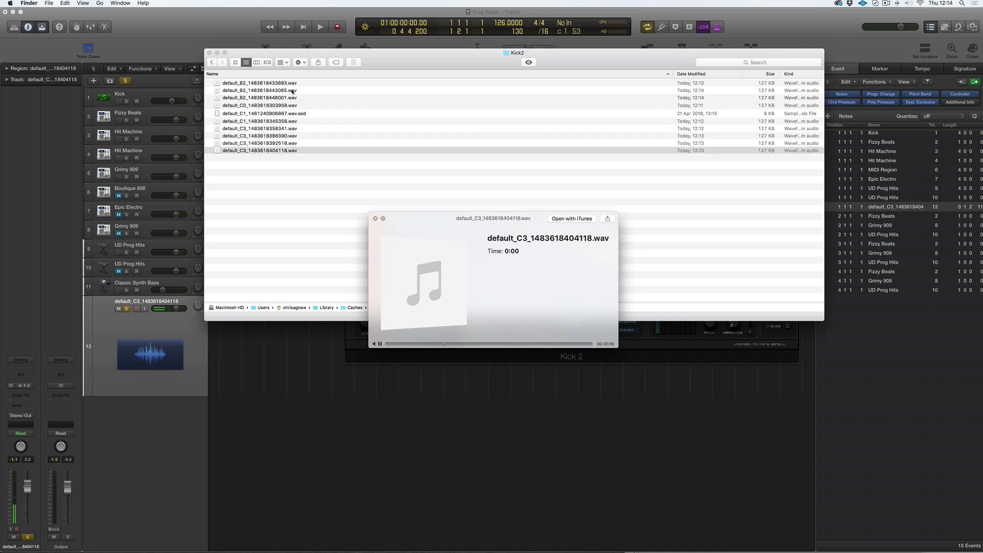
Audition the three default_B2 renders in the Kick2 folder, starting with default_B2_1483618433693.wav, and close the preview
left_click(283, 83)
left_click(283, 83)
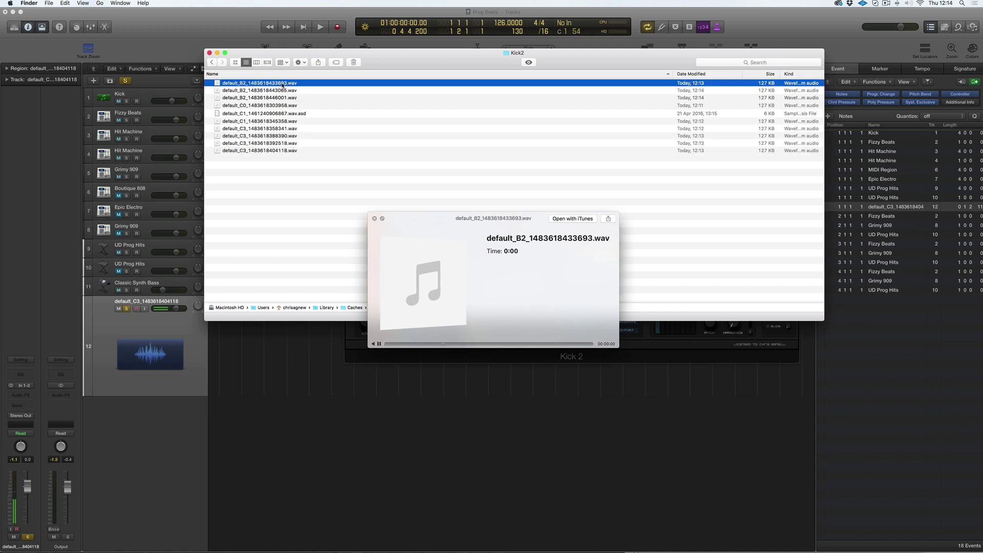
left_click(281, 91)
left_click(278, 98)
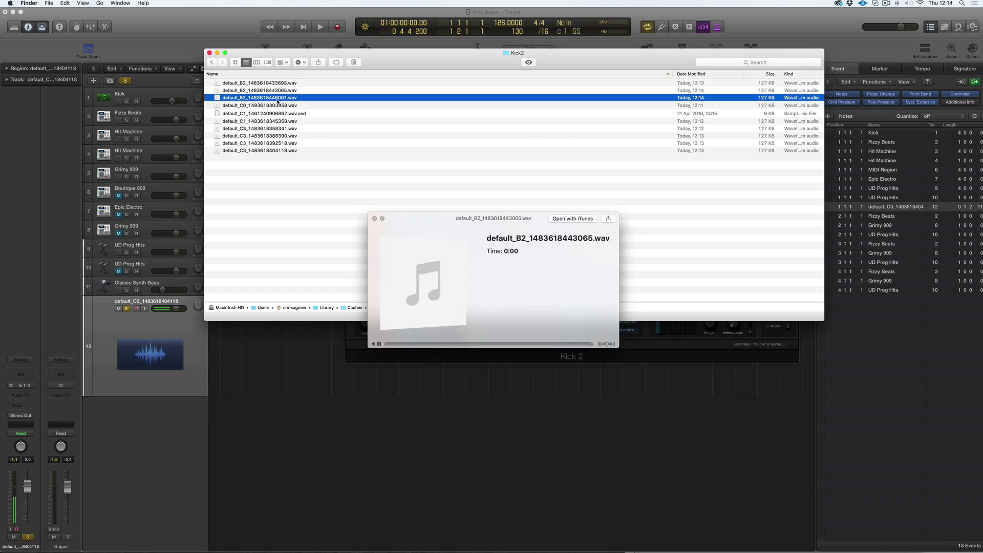
key("space")
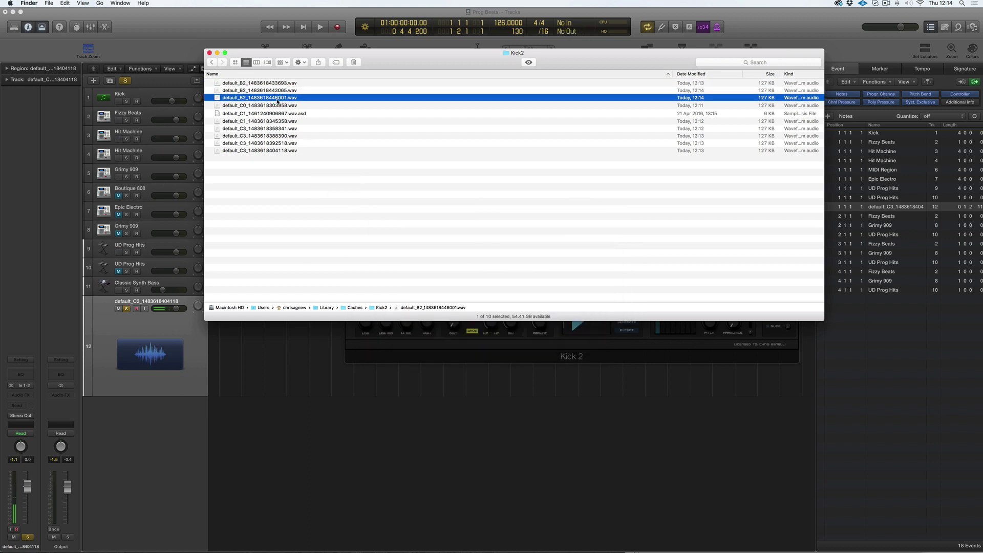
Switch back to Logic Pro X, clear the temporary file cache in Kick 2's settings, and arrange the windows to show the Kick2 folder
left_click(477, 348)
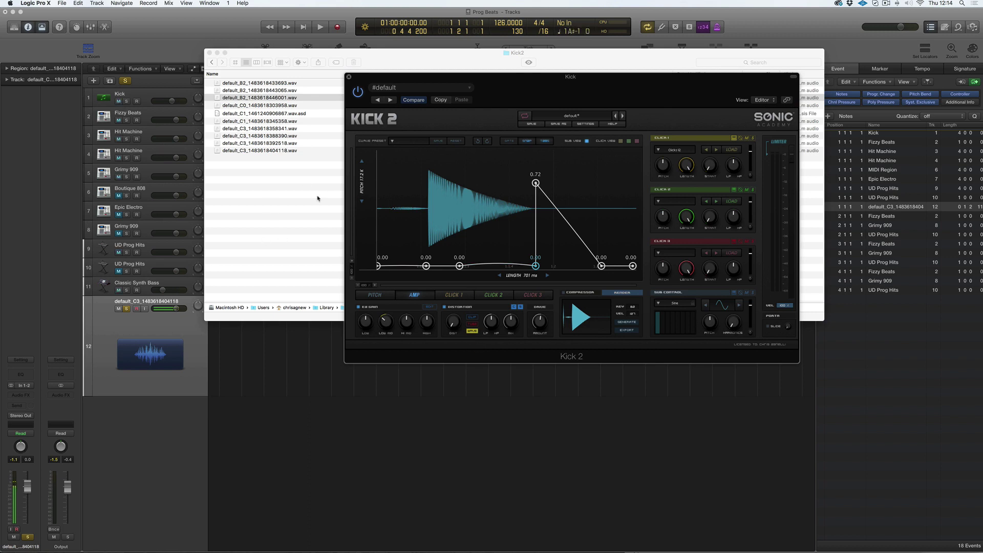
left_click_drag(529, 87, 552, 237)
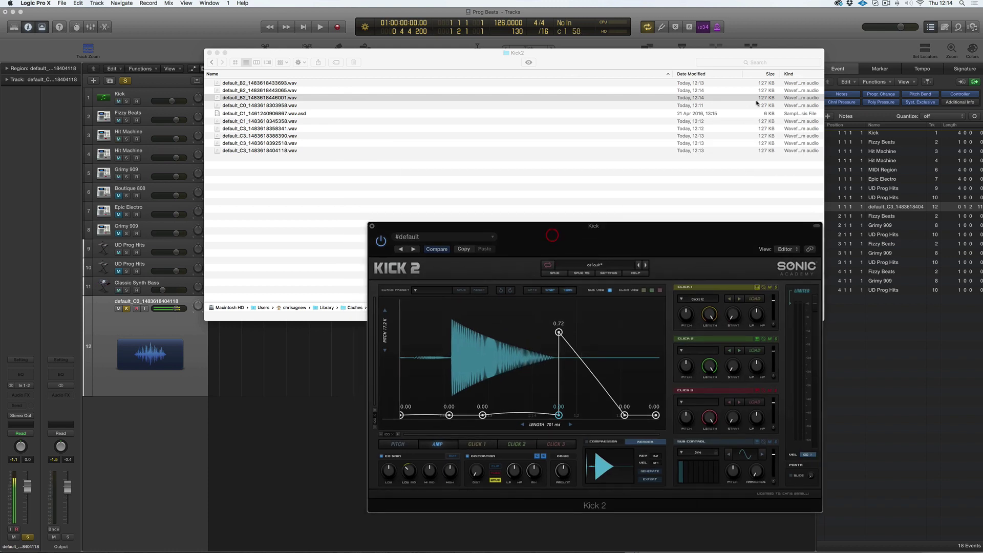
left_click_drag(740, 246, 730, 194)
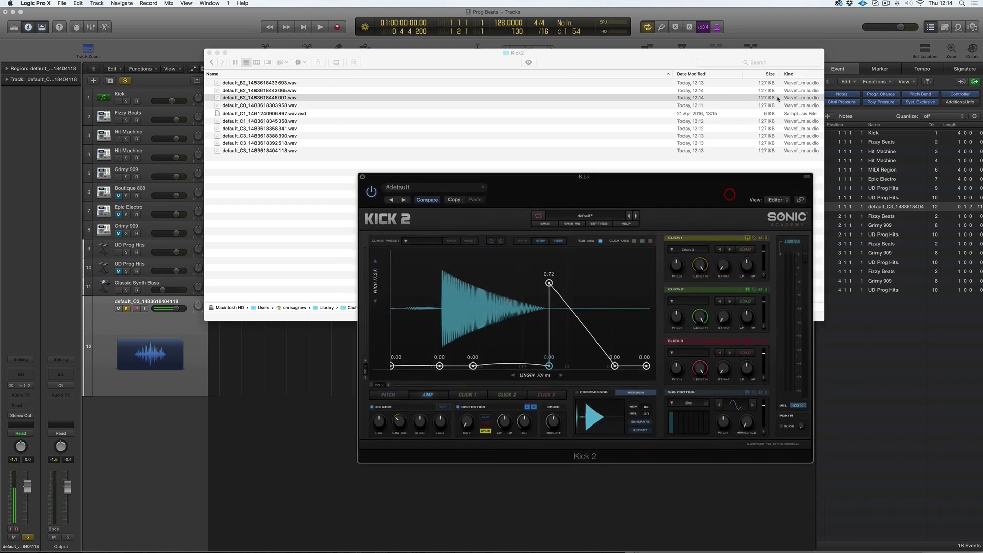
left_click(596, 225)
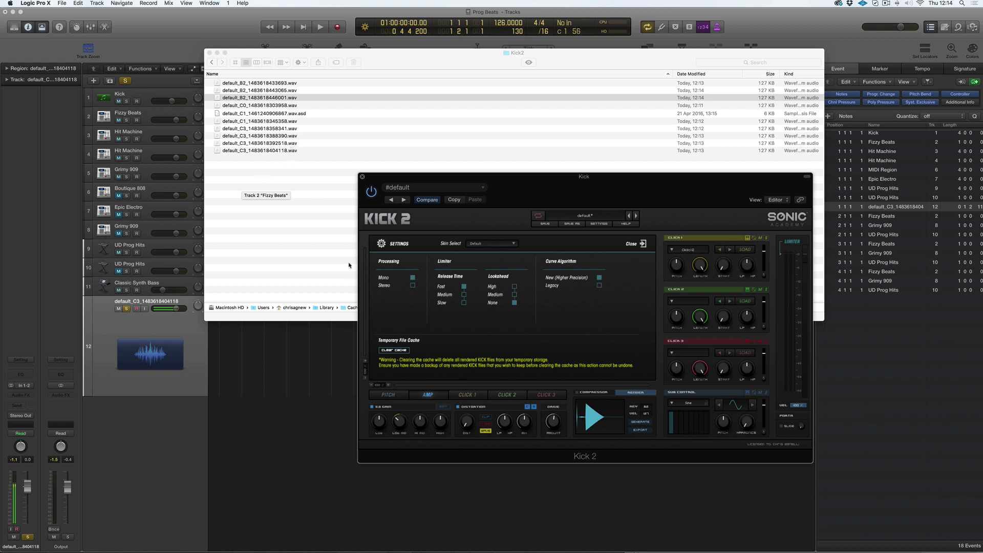
left_click(405, 351)
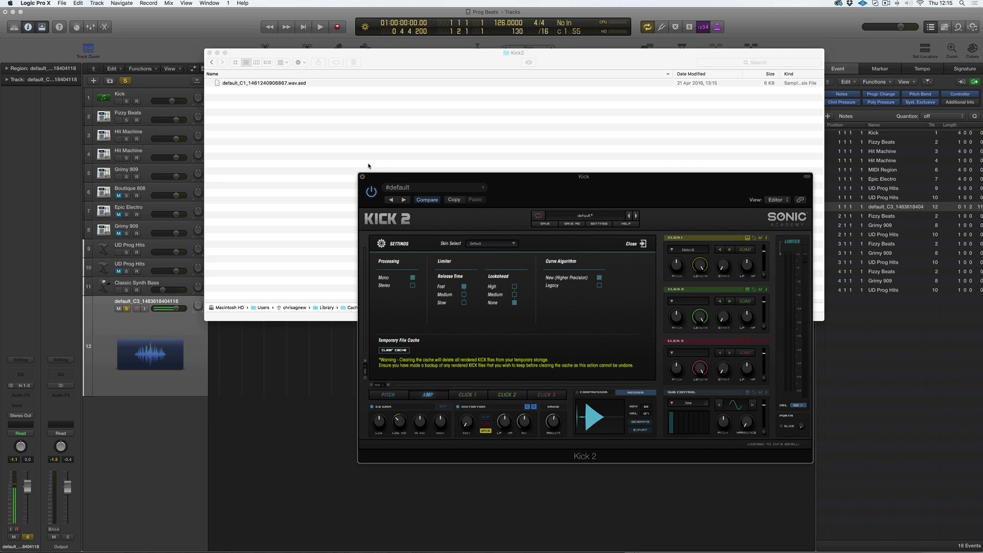
left_click_drag(409, 182, 514, 188)
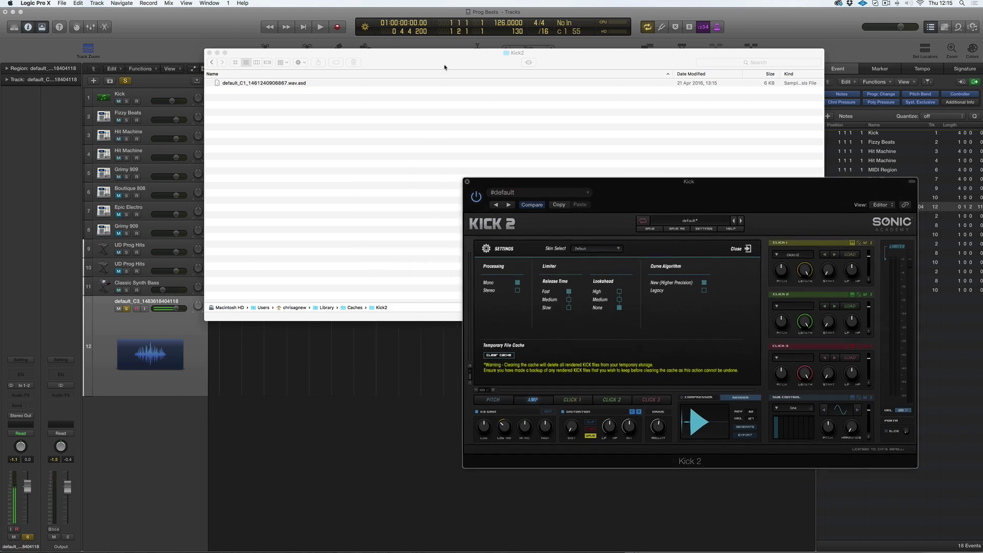
left_click_drag(445, 58, 502, 45)
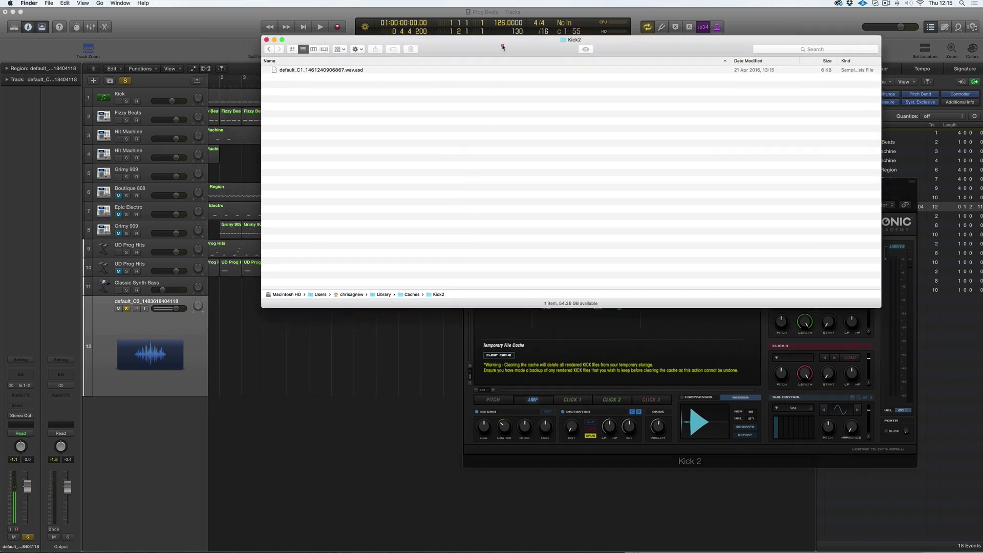
Bring the Logic arrangement back to the front, generate a new render in Kick 2, and place it at bar 2 of the audio track
left_click(505, 392)
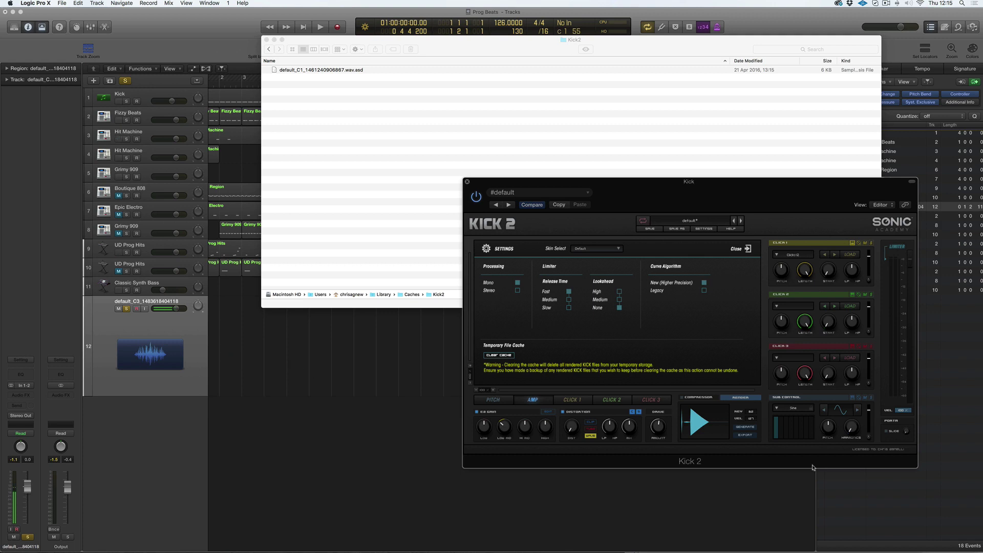
left_click(386, 388)
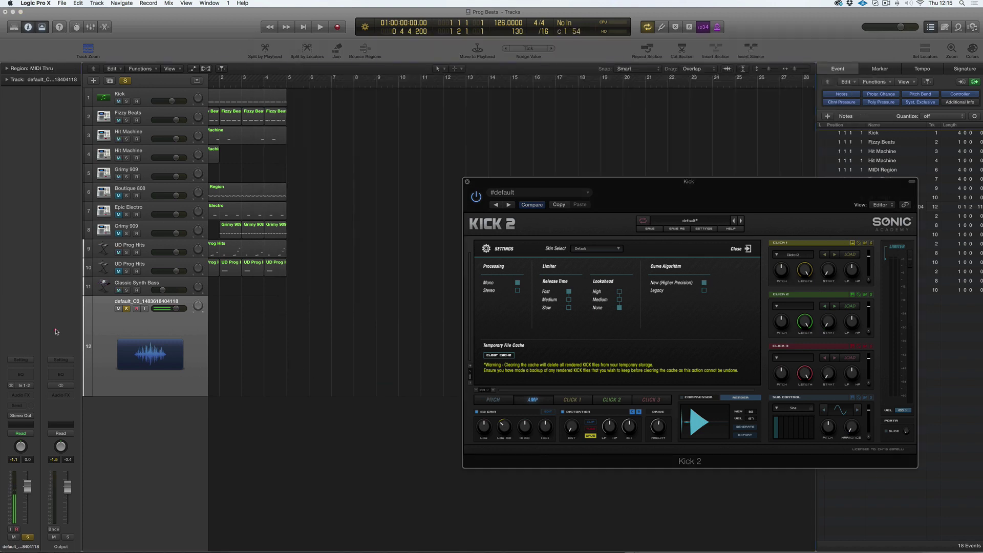
left_click(743, 428)
left_click_drag(700, 423, 224, 359)
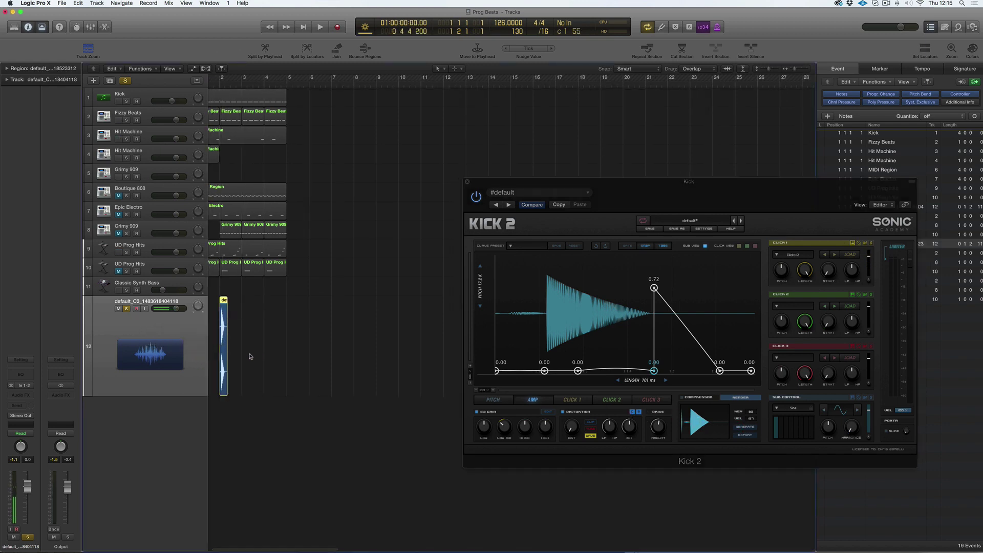
Bow the falling amp envelope segment after the 0.72 peak inward, and move the 0.00 point before the peak earlier
left_click_drag(658, 293, 679, 314)
left_click_drag(654, 370, 609, 371)
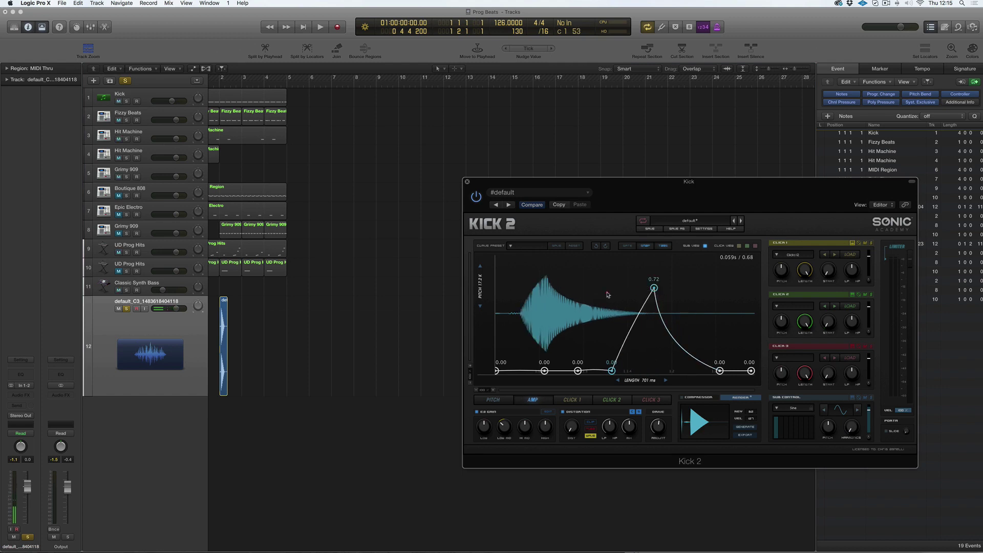
Place the current render at bar 4 of the audio track, regenerate it with the reshaped envelope, and place the new one at bar 3
left_click_drag(731, 438, 270, 362)
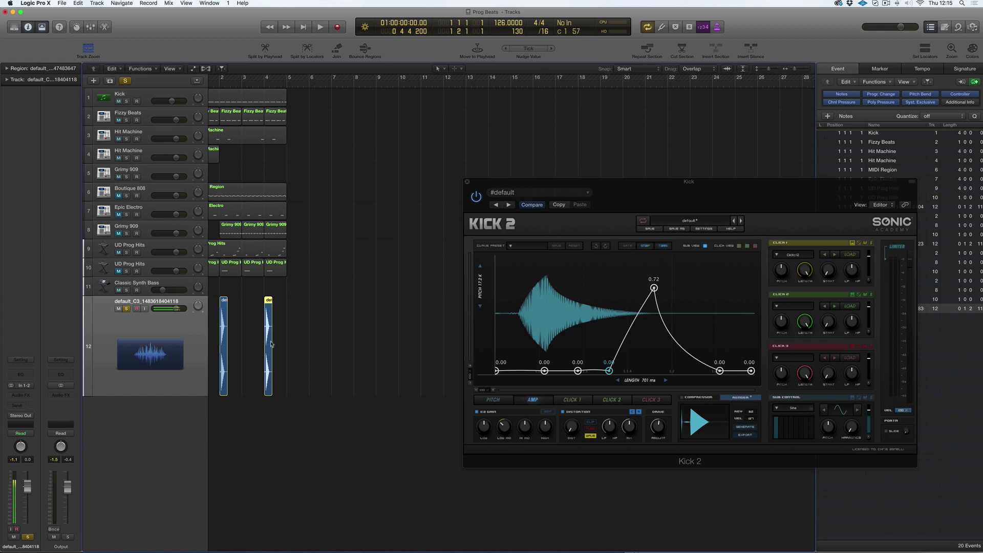
left_click(754, 429)
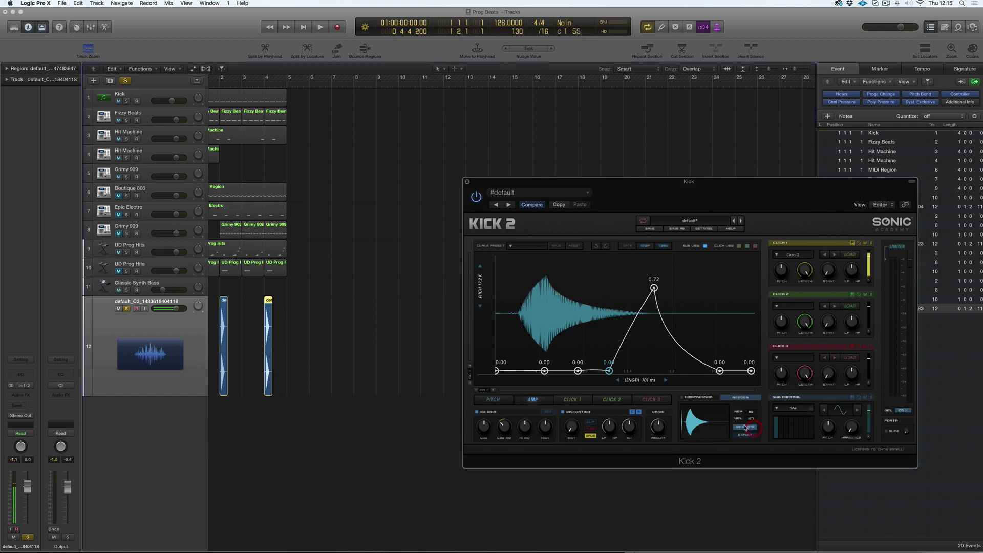
left_click_drag(704, 422, 246, 375)
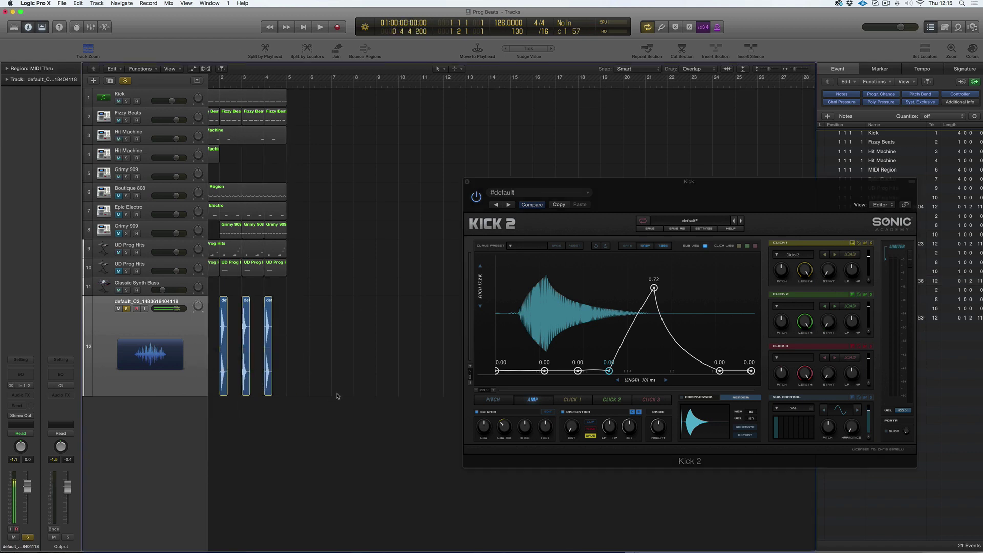